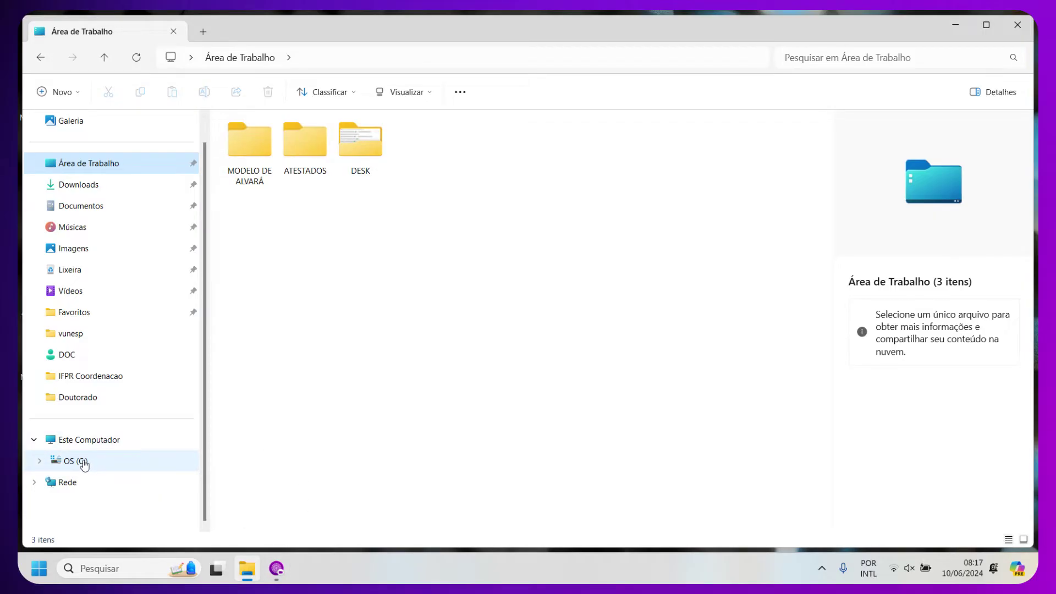
pyautogui.click(276, 568)
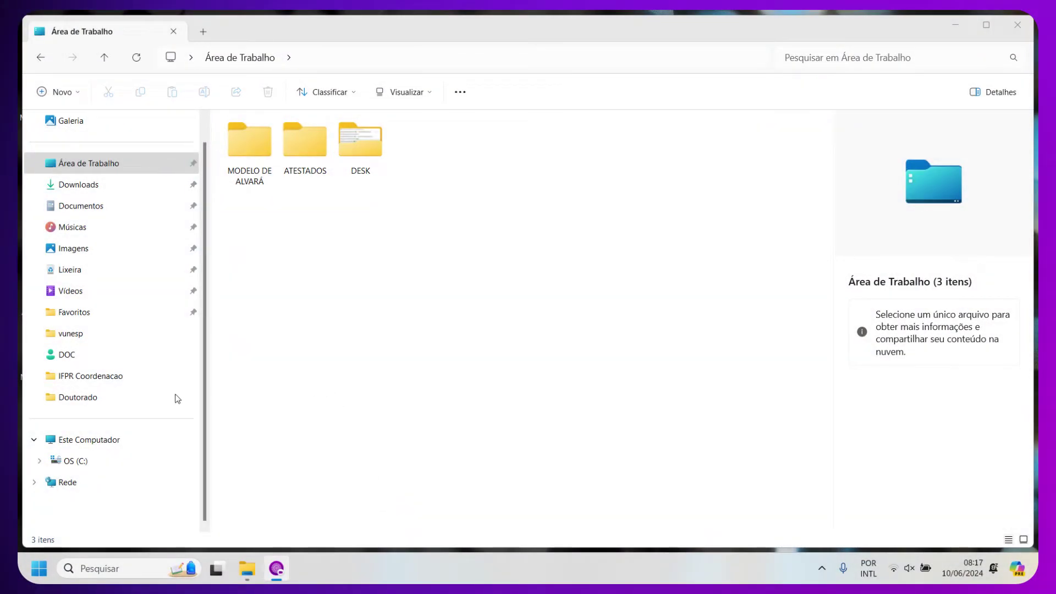
pyautogui.click(185, 452)
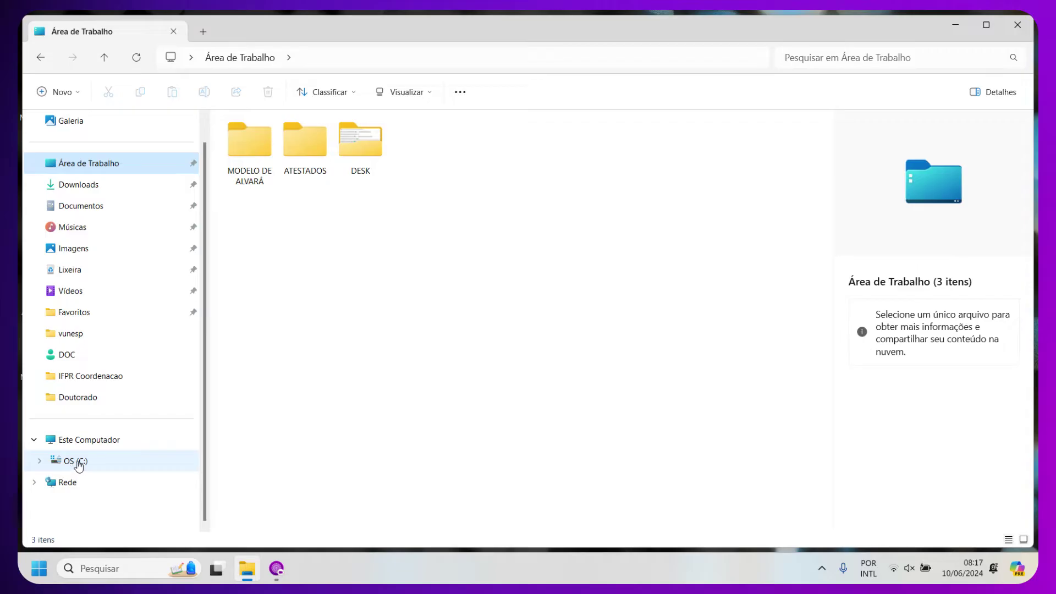
# - Open the Usuários folder on drive OS (C:) through Este Computador, expanding the drive in the folder tree
pyautogui.click(96, 445)
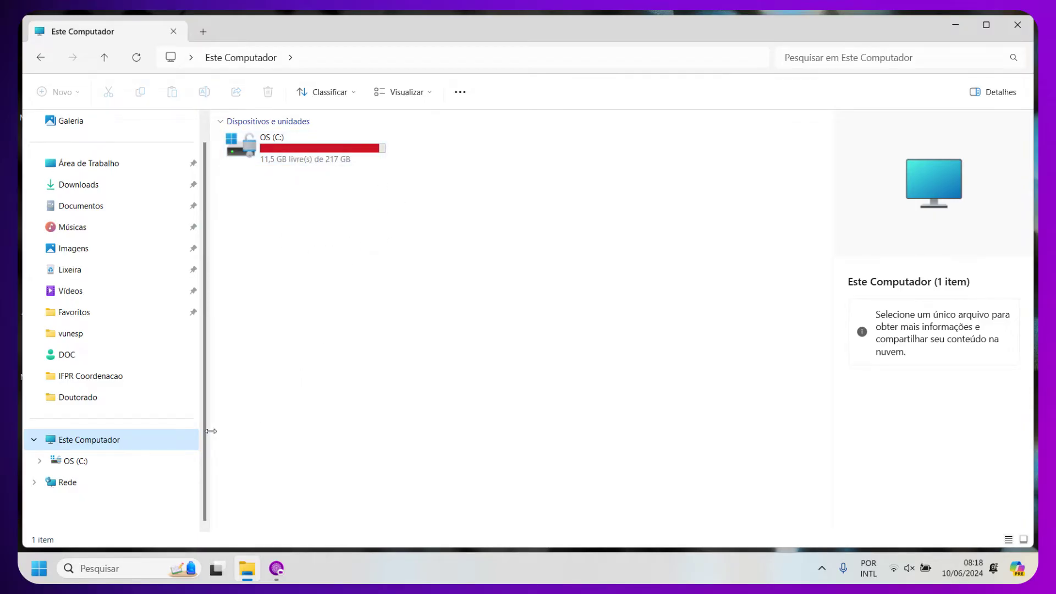
pyautogui.click(66, 463)
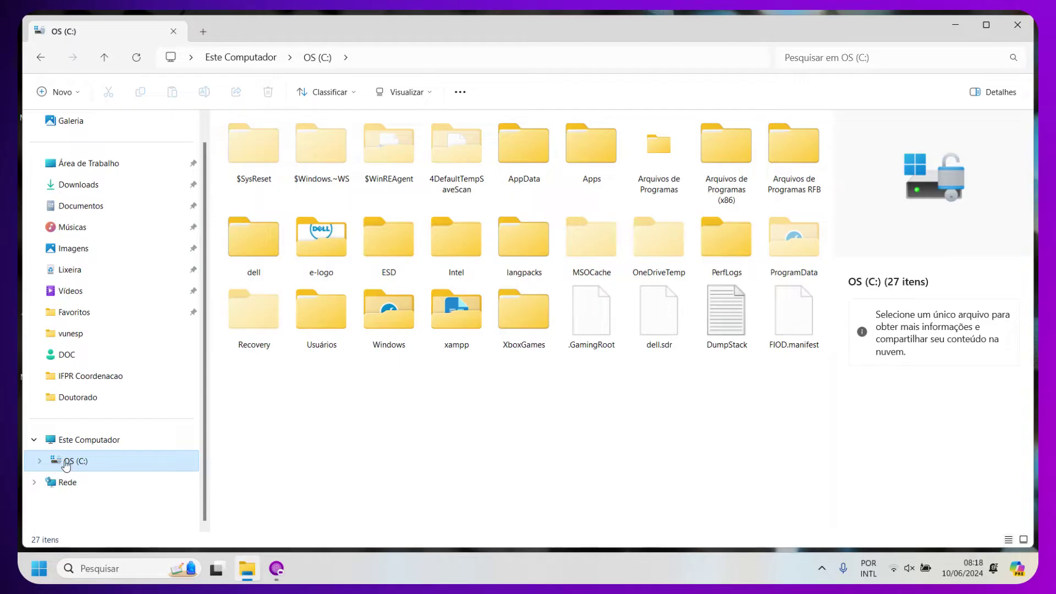
pyautogui.click(40, 461)
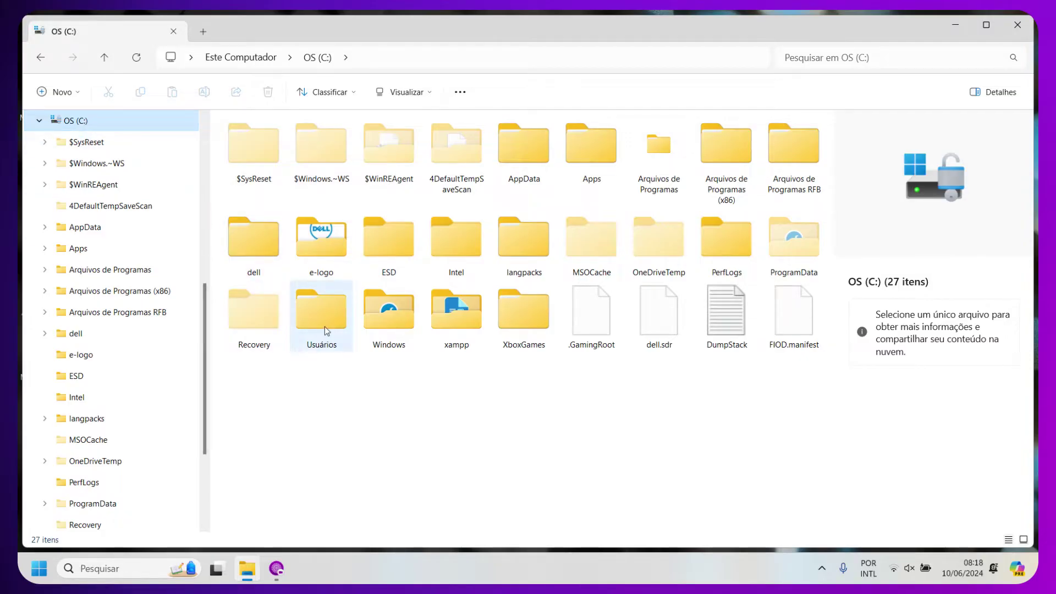
pyautogui.moveTo(325, 326)
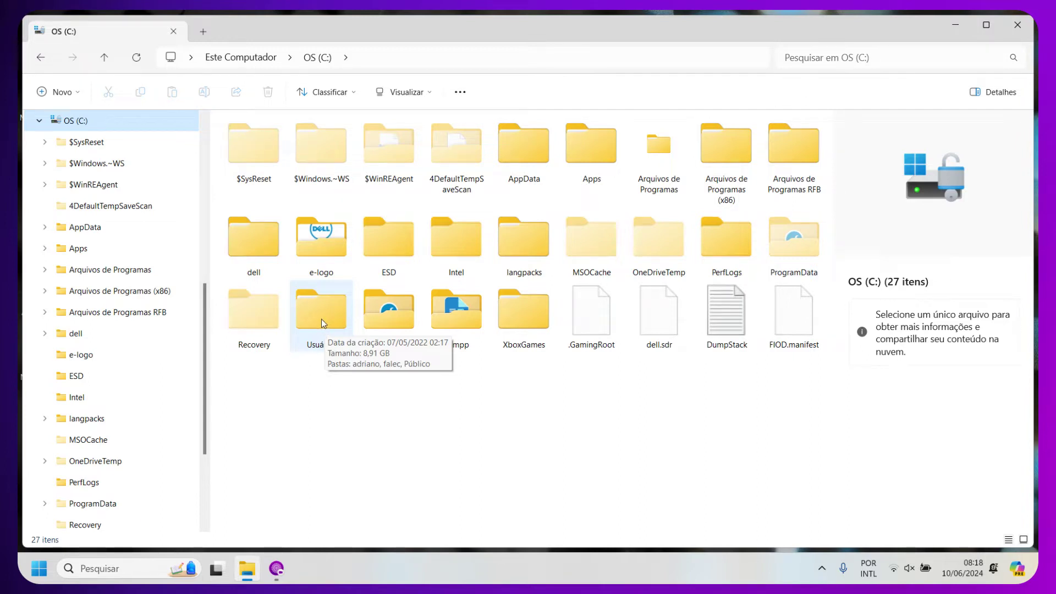
pyautogui.doubleClick(321, 319)
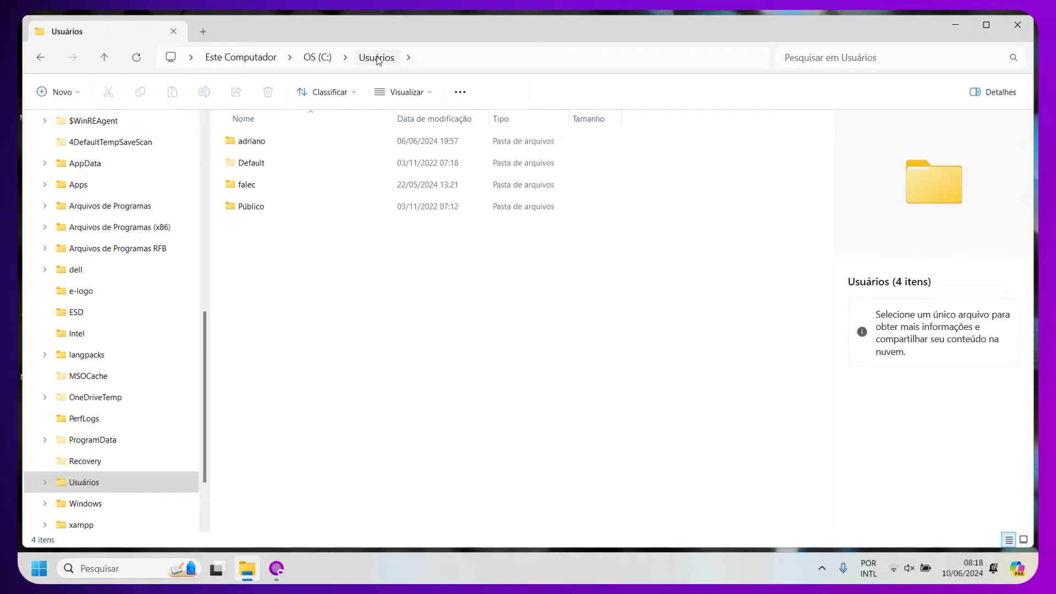
# - Display the full path of the Usuários folder, and restore the breadcrumb view
pyautogui.click(478, 62)
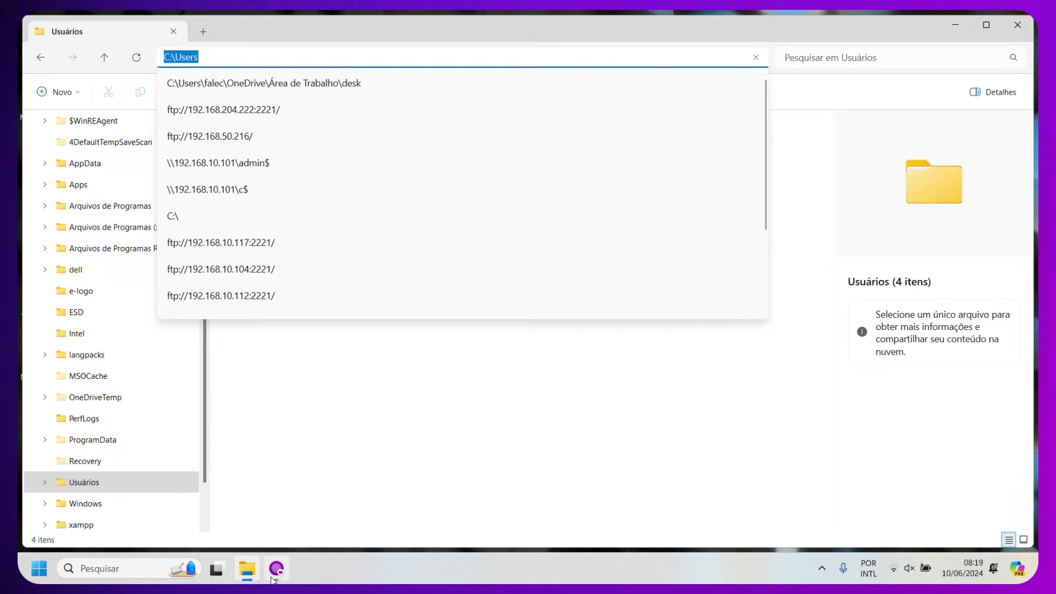
pyautogui.click(355, 505)
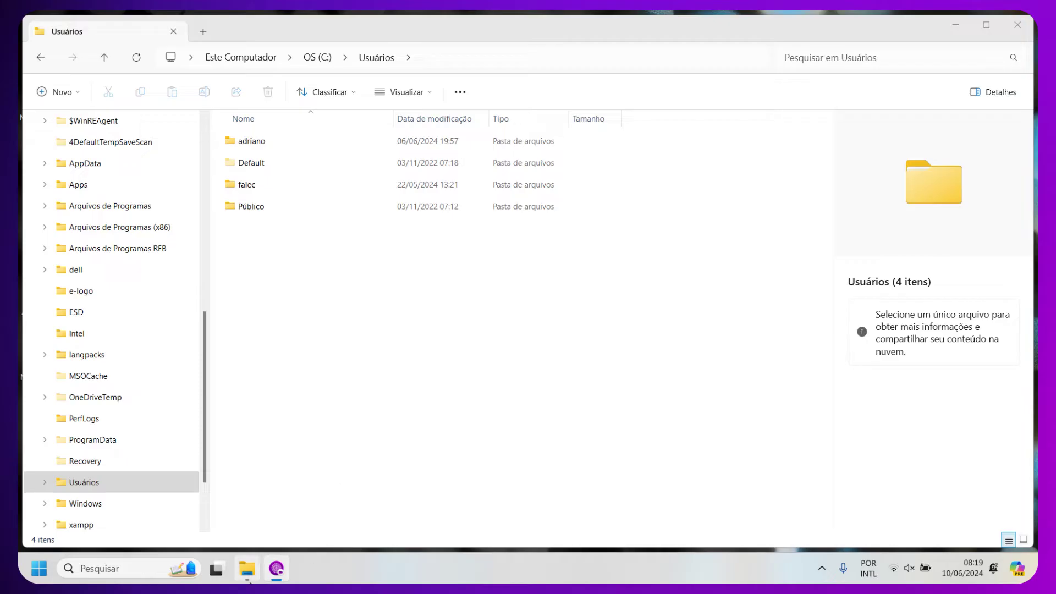
pyautogui.click(350, 452)
pyautogui.click(454, 62)
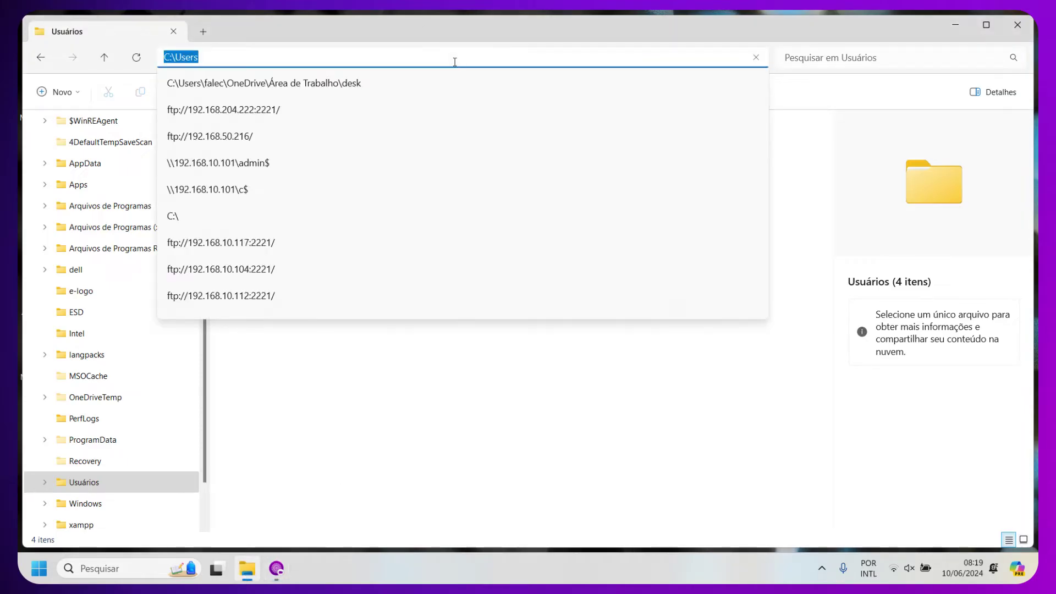
pyautogui.click(454, 62)
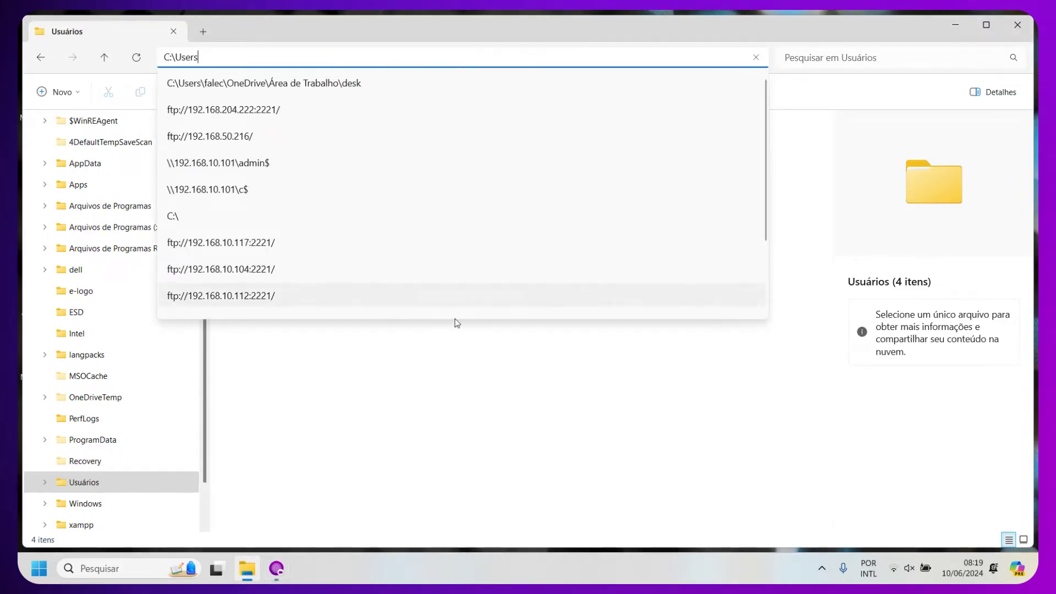
pyautogui.click(453, 364)
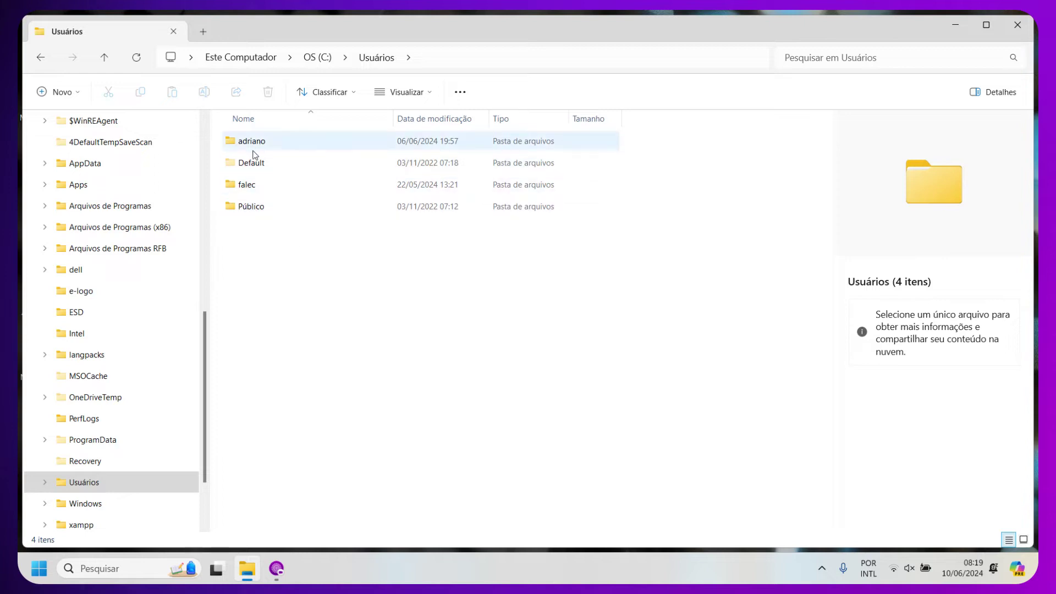
# - Open the personal profile folder listed between Default and Público and display its full path
pyautogui.doubleClick(245, 188)
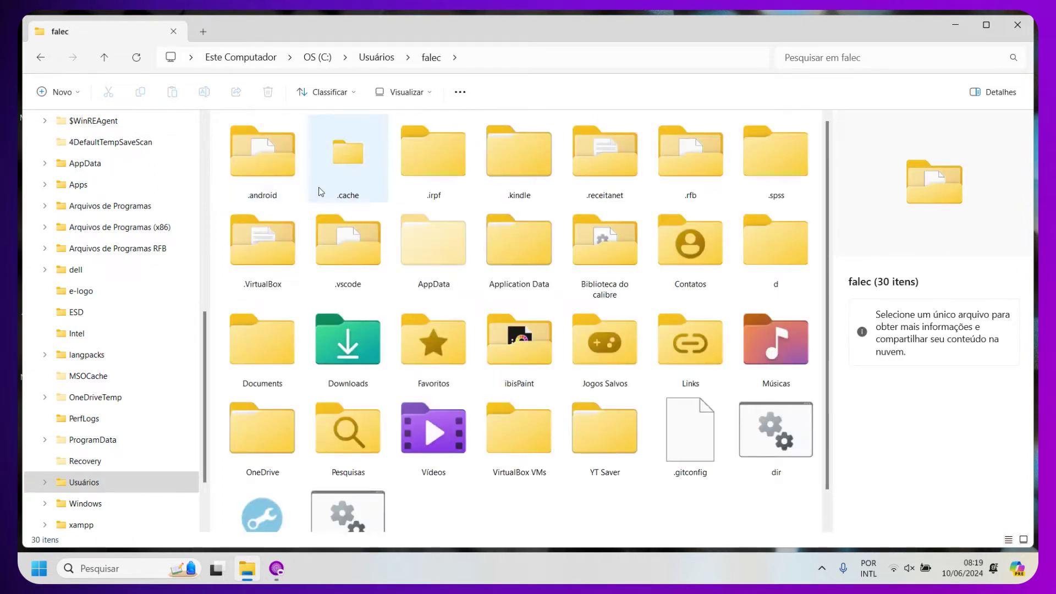
pyautogui.click(495, 62)
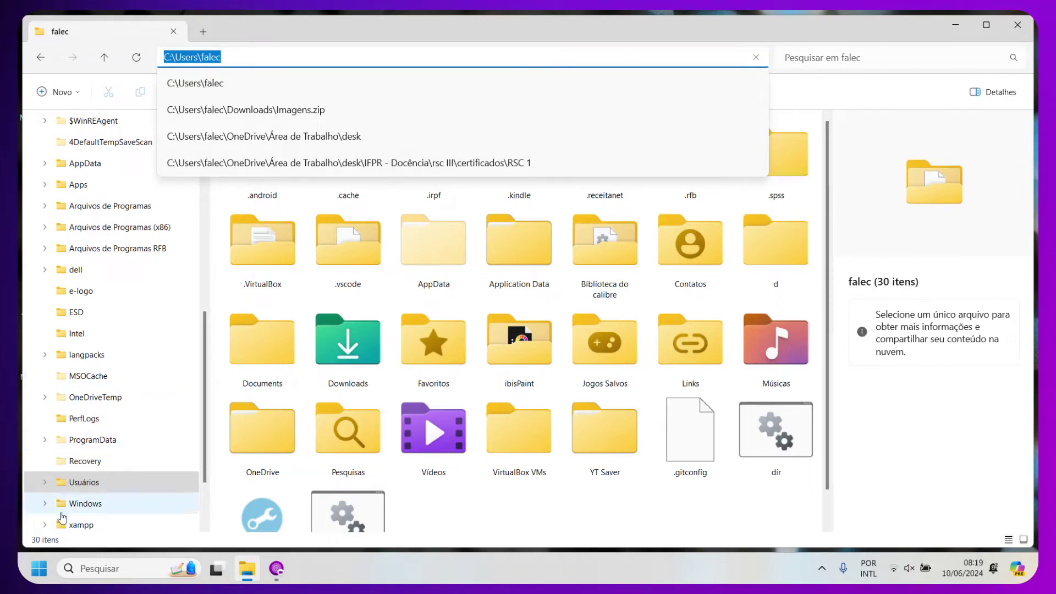
# - Open the file location of the pinned Google Chrome shortcut and display the containing folder's full path
pyautogui.click(39, 570)
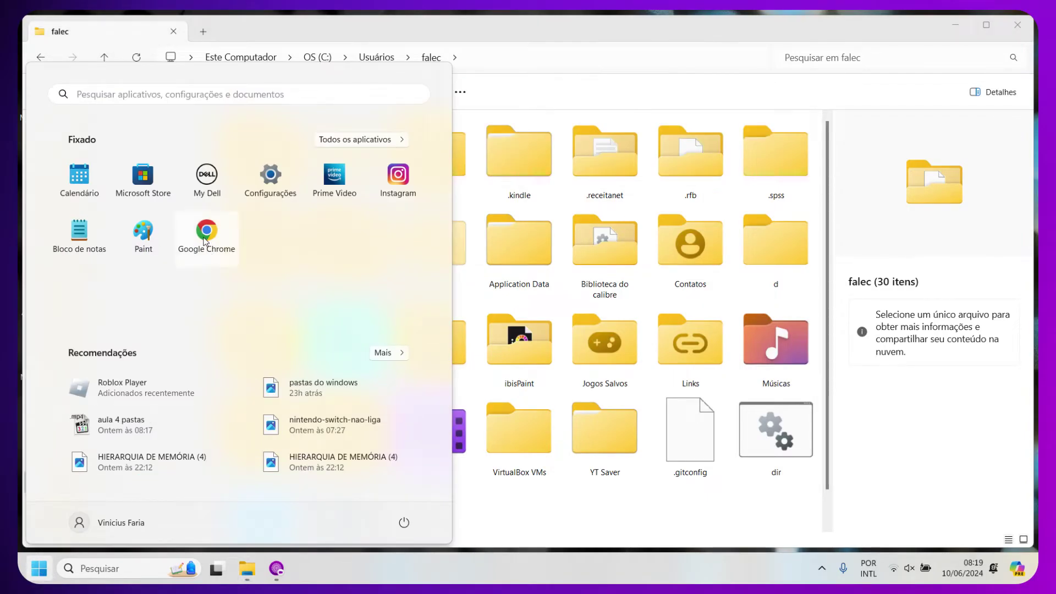
pyautogui.rightClick(205, 237)
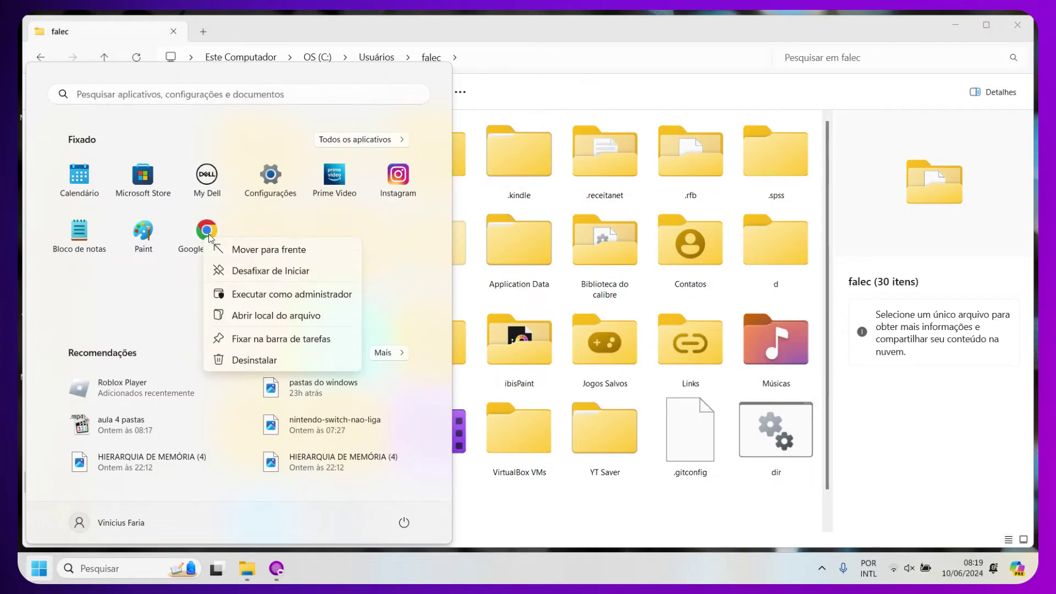
pyautogui.click(292, 318)
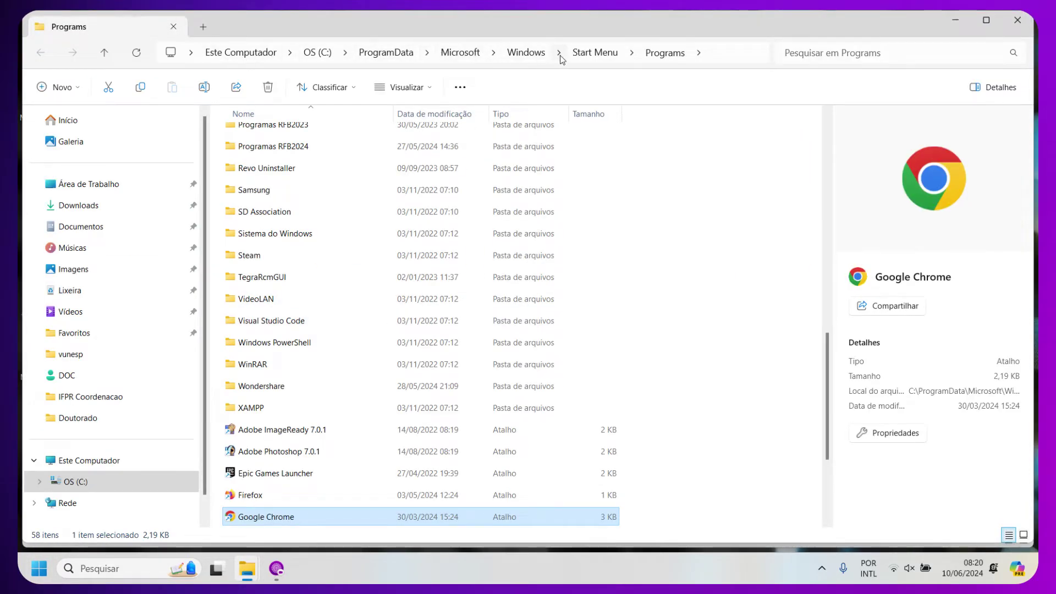
pyautogui.click(722, 55)
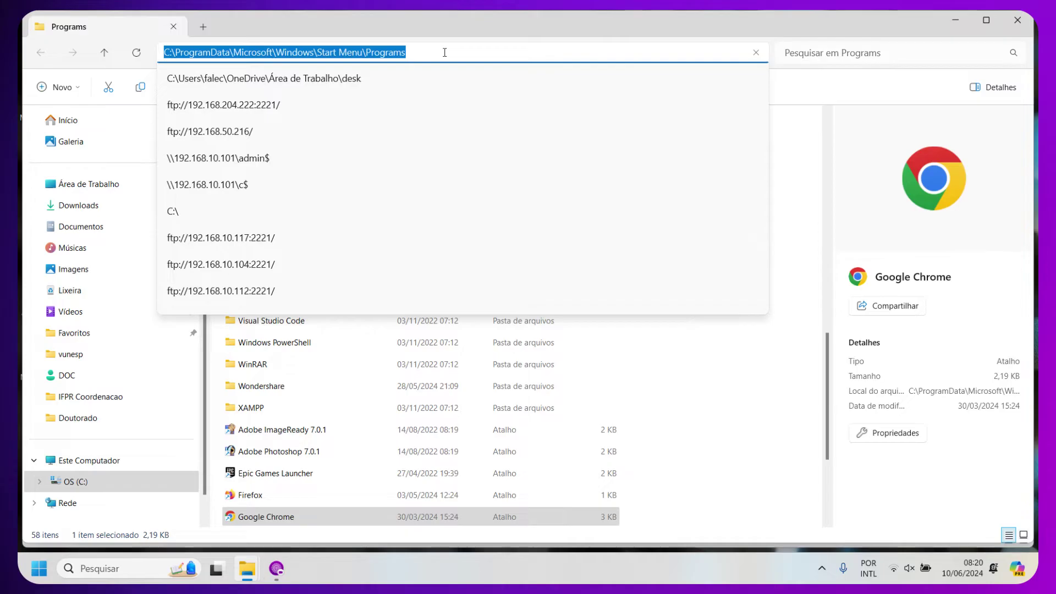
# - Return to the Programs folder window and display its full Start Menu path again
pyautogui.moveTo(281, 574)
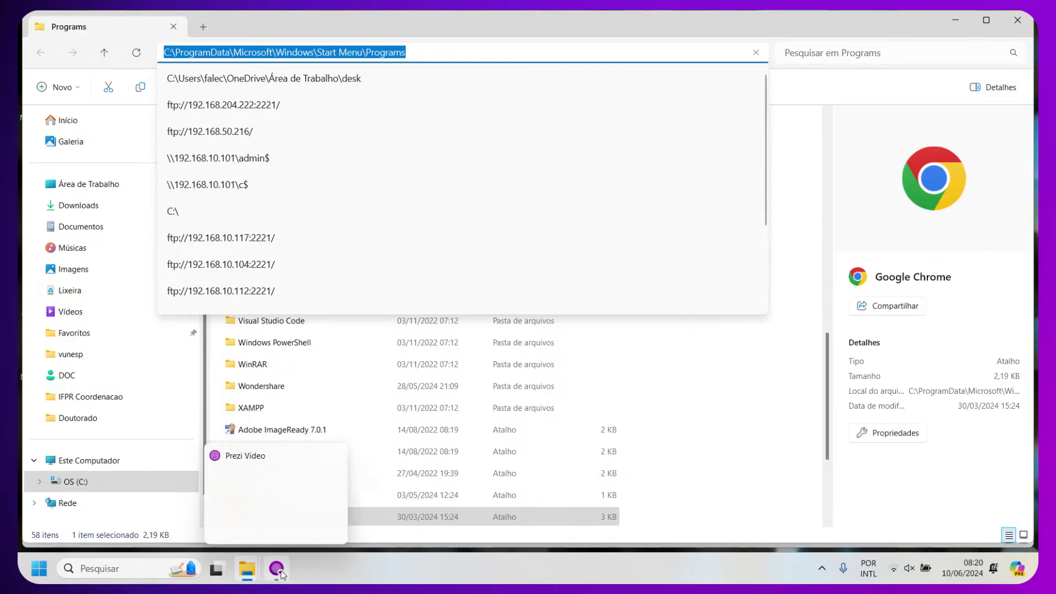
pyautogui.click(386, 501)
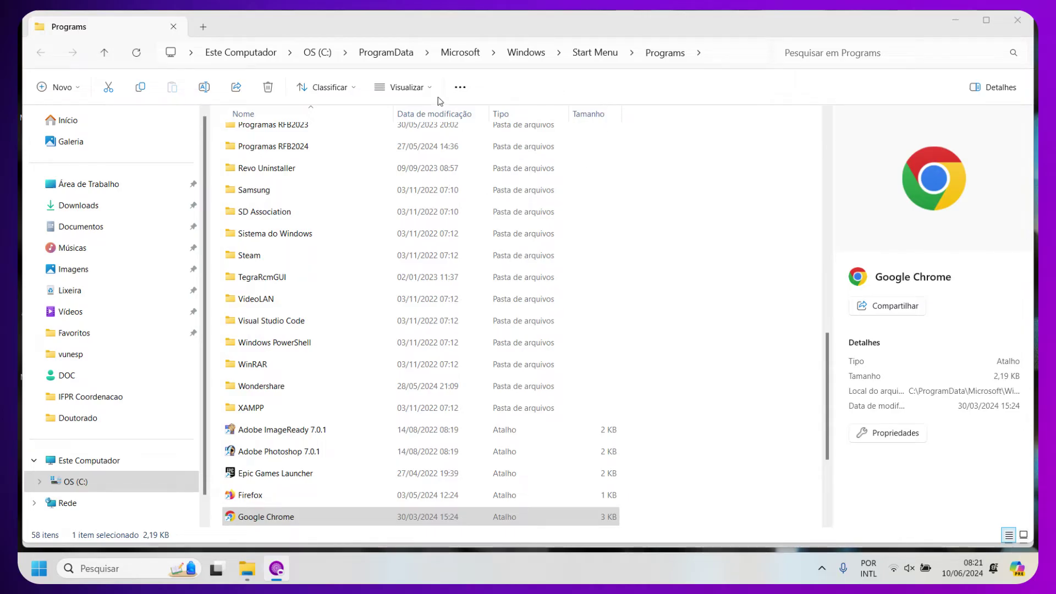
pyautogui.moveTo(248, 568)
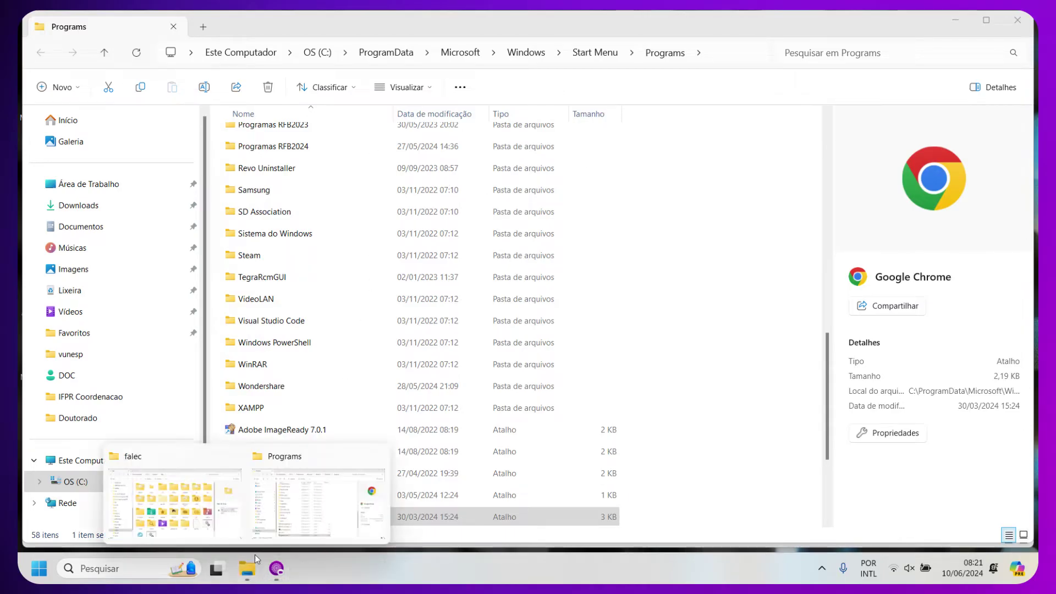
pyautogui.click(302, 502)
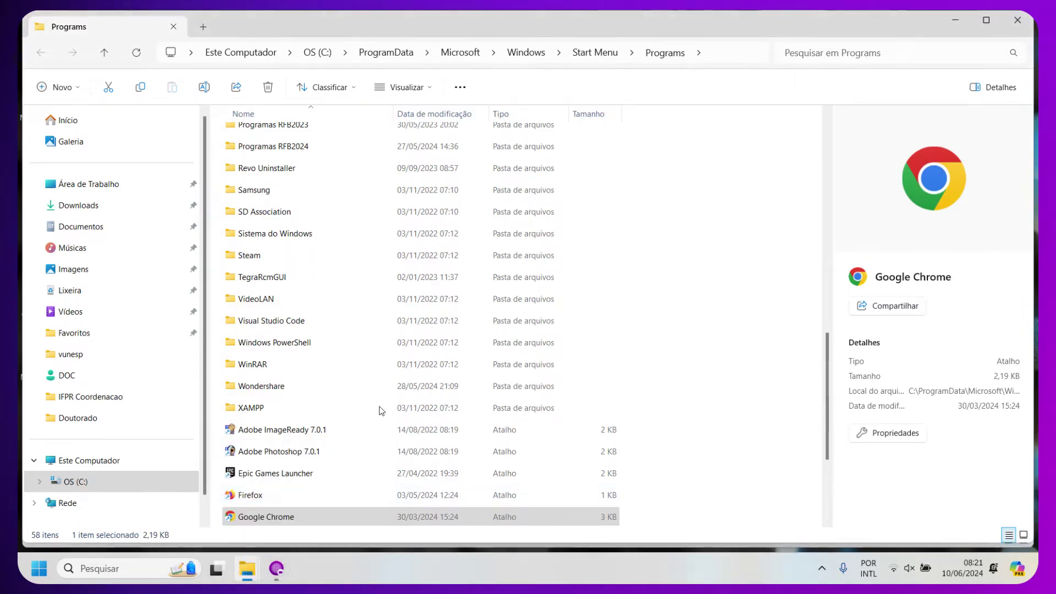
pyautogui.click(724, 57)
pyautogui.click(704, 54)
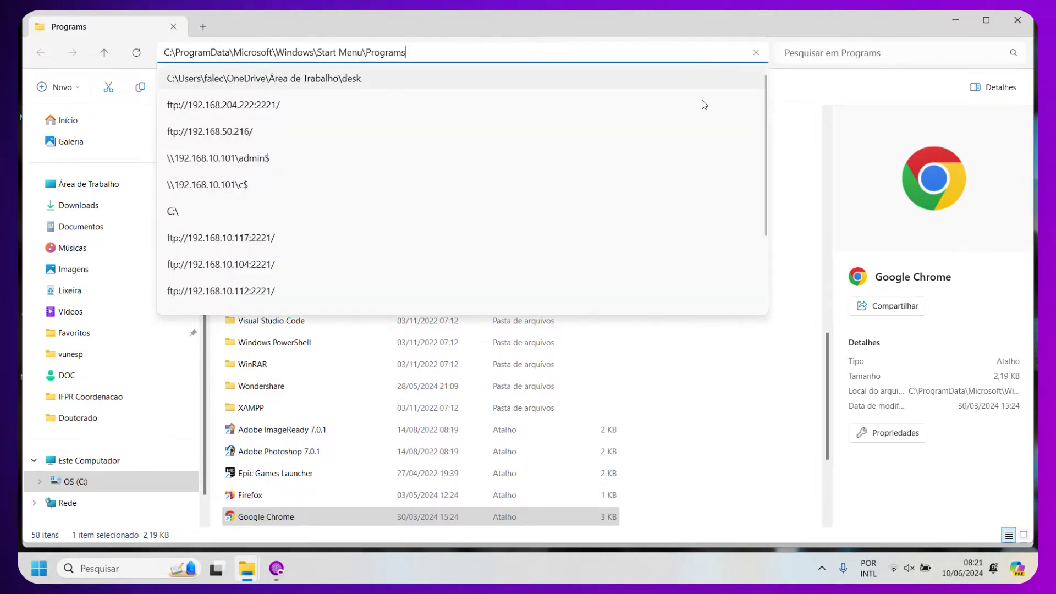
# - Open the Windows folder on drive OS (C:) through Este Computador
pyautogui.click(113, 461)
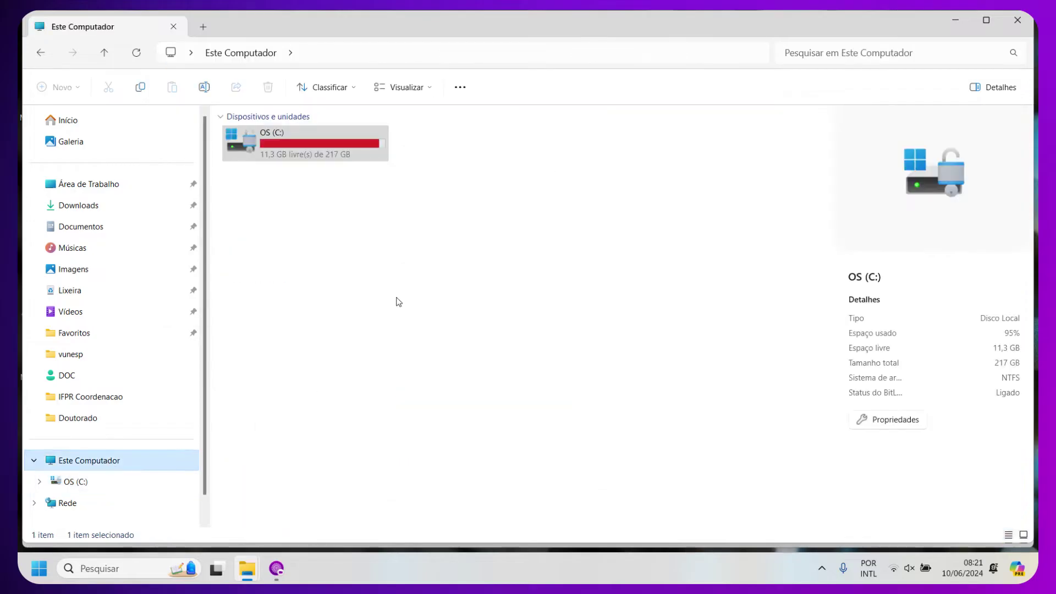
pyautogui.moveTo(281, 134)
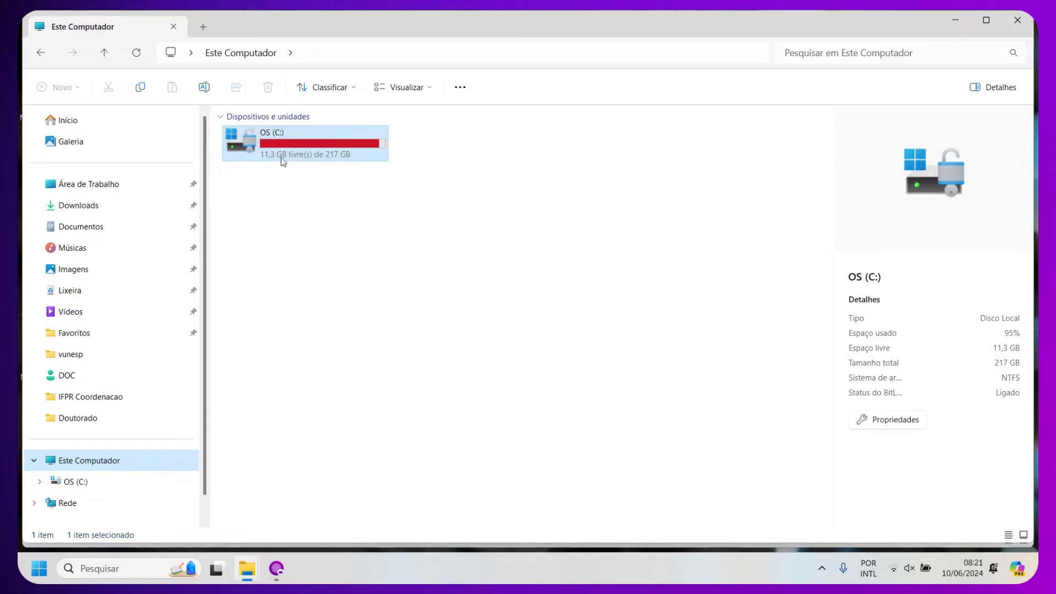
pyautogui.doubleClick(282, 134)
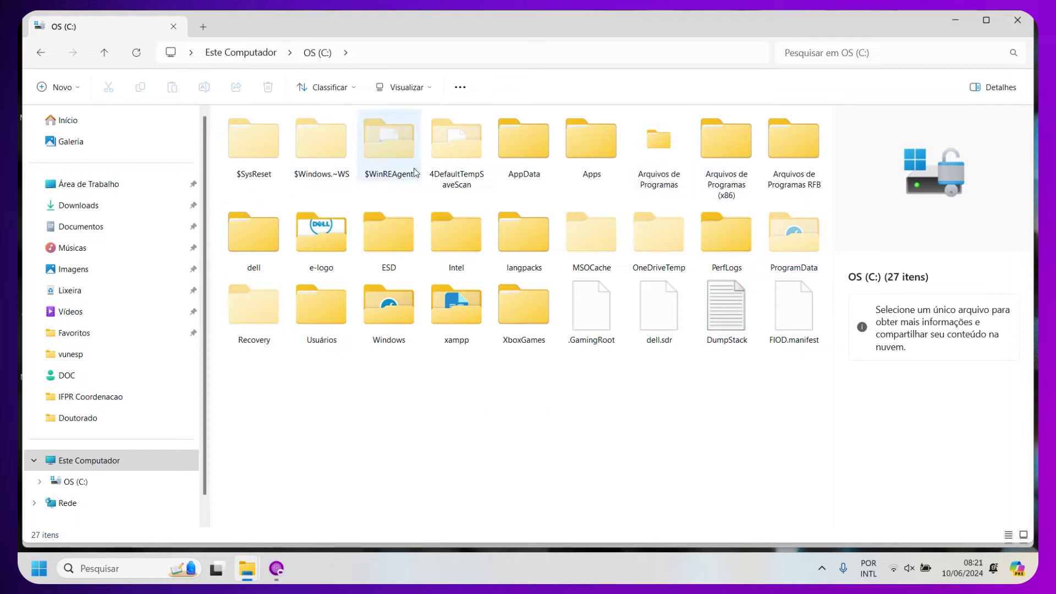
pyautogui.doubleClick(400, 312)
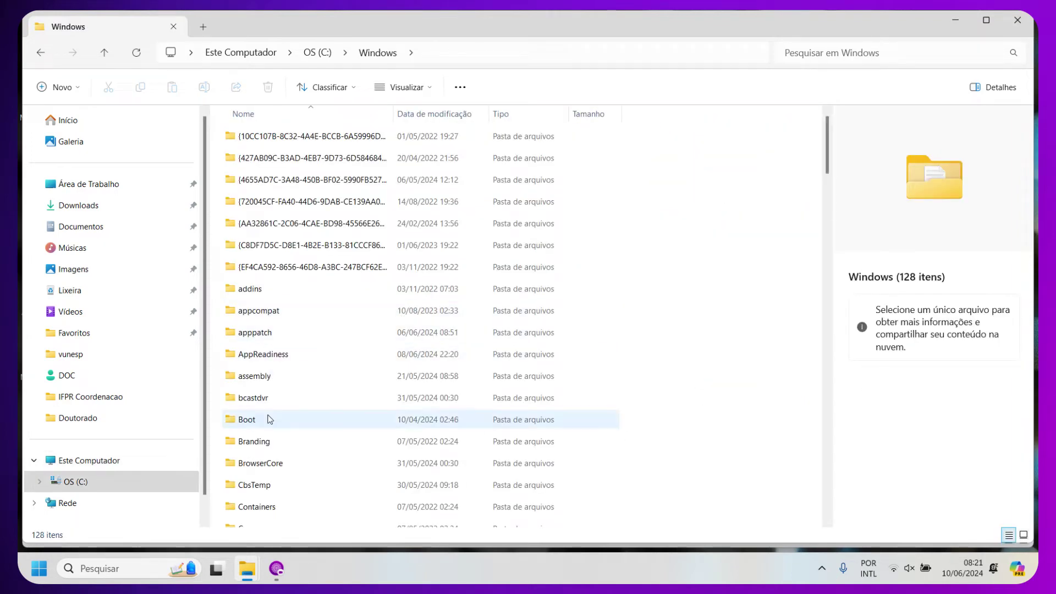
# - Open the System32 folder inside Windows, look through its subfolders and display its full path
pyautogui.scroll(-10, 385, 391)
pyautogui.scroll(-11, 385, 394)
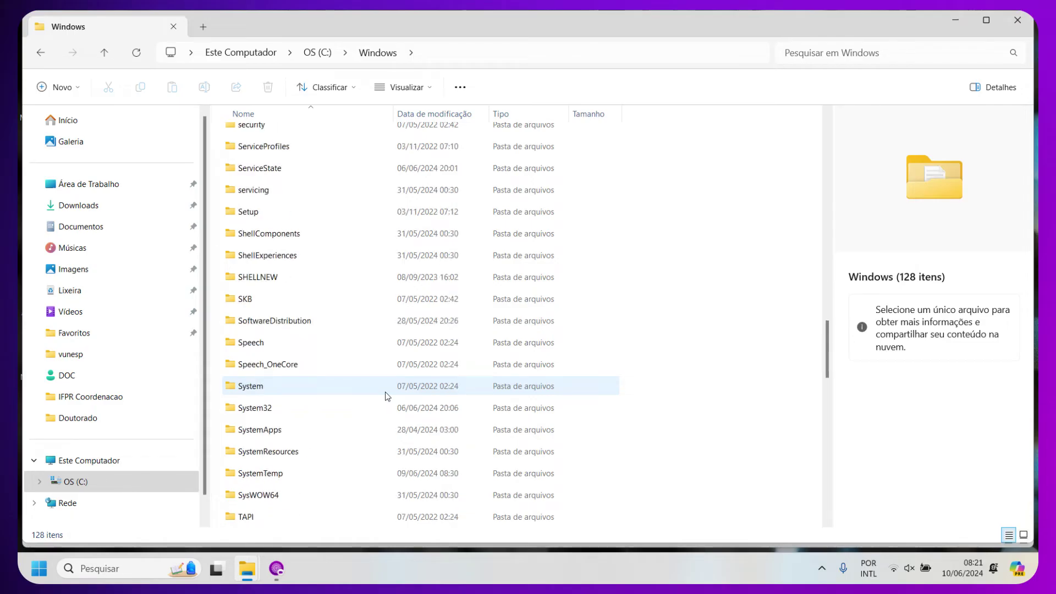
pyautogui.doubleClick(274, 413)
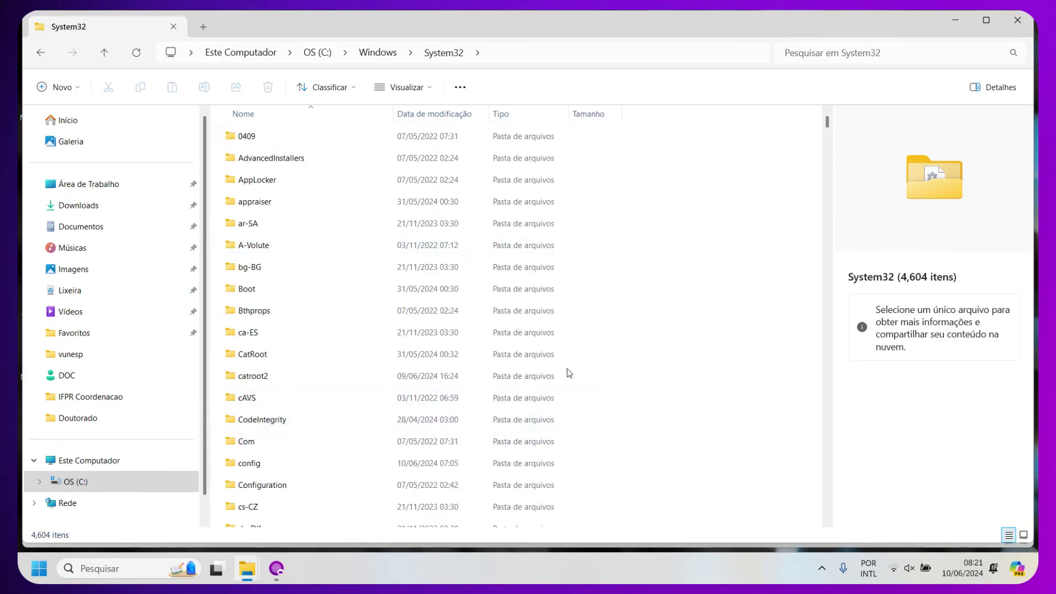
pyautogui.scroll(-14, 691, 229)
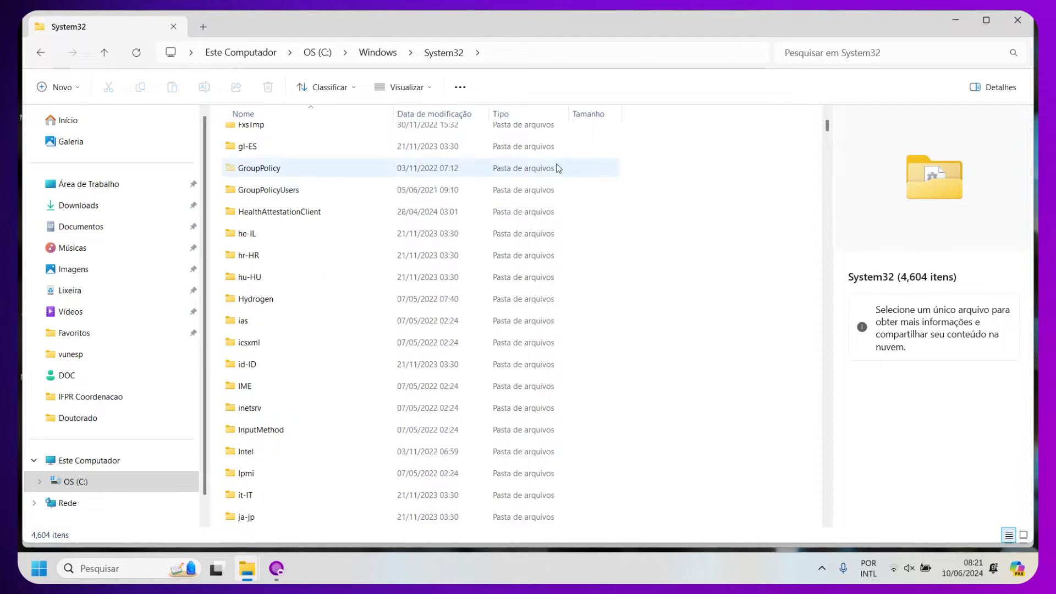
pyautogui.click(553, 53)
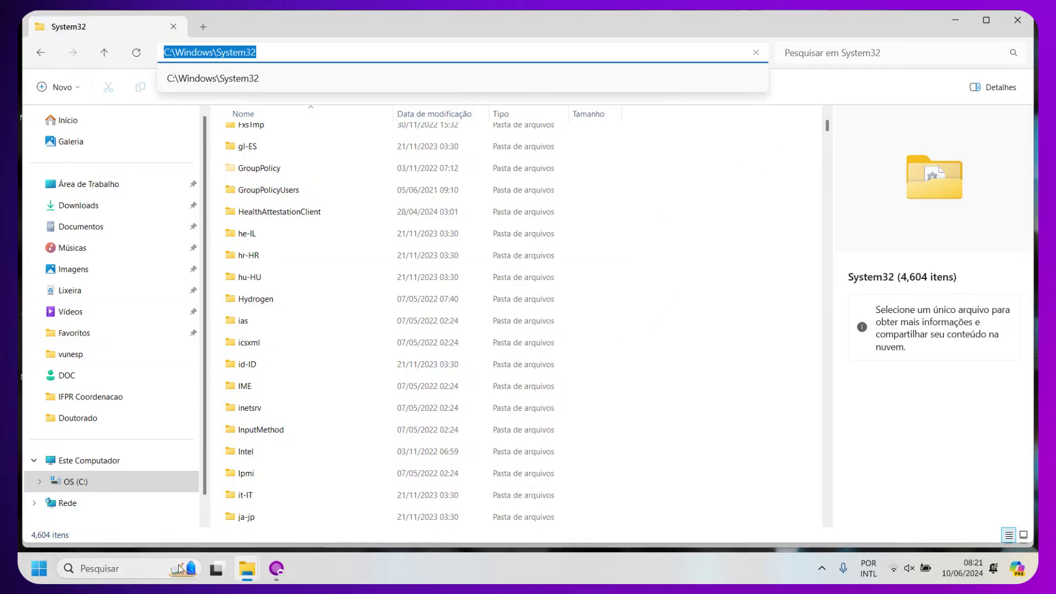
# - Close both open folder windows, System32 and the personal profile folder
pyautogui.moveTo(248, 575)
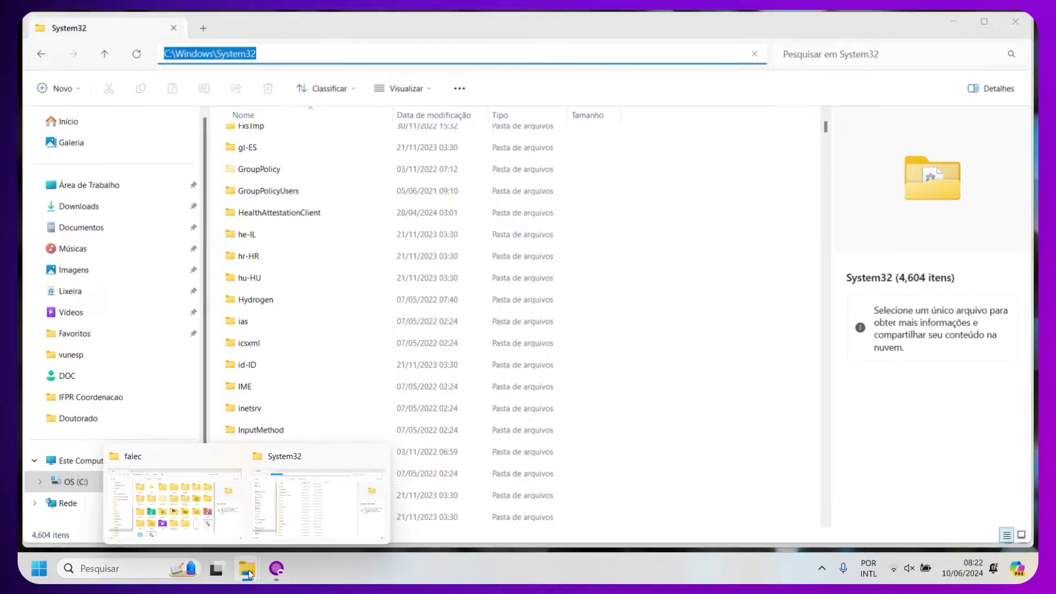
pyautogui.click(249, 576)
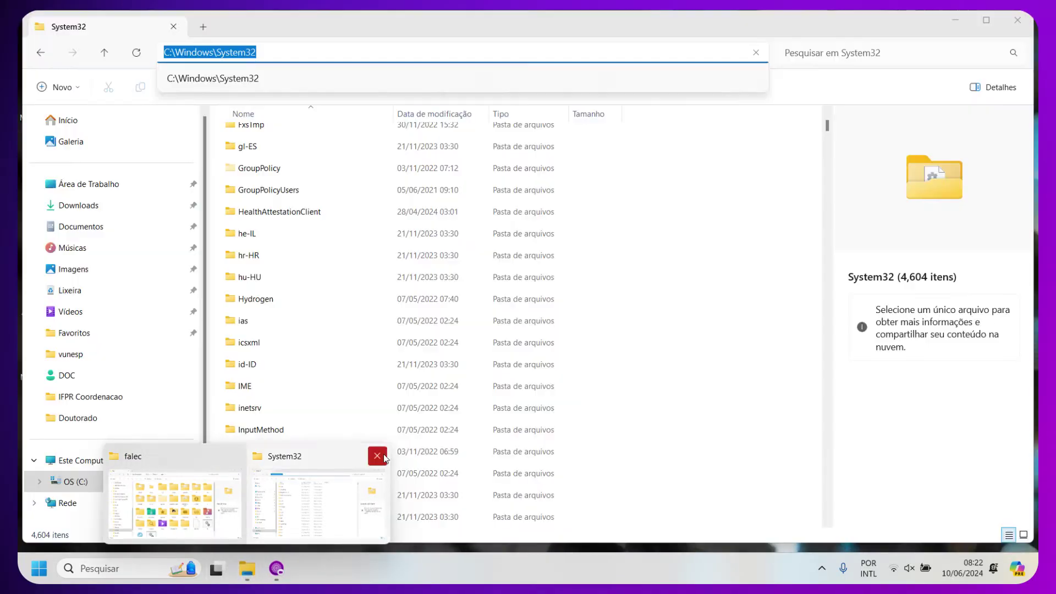
pyautogui.click(376, 456)
pyautogui.click(309, 458)
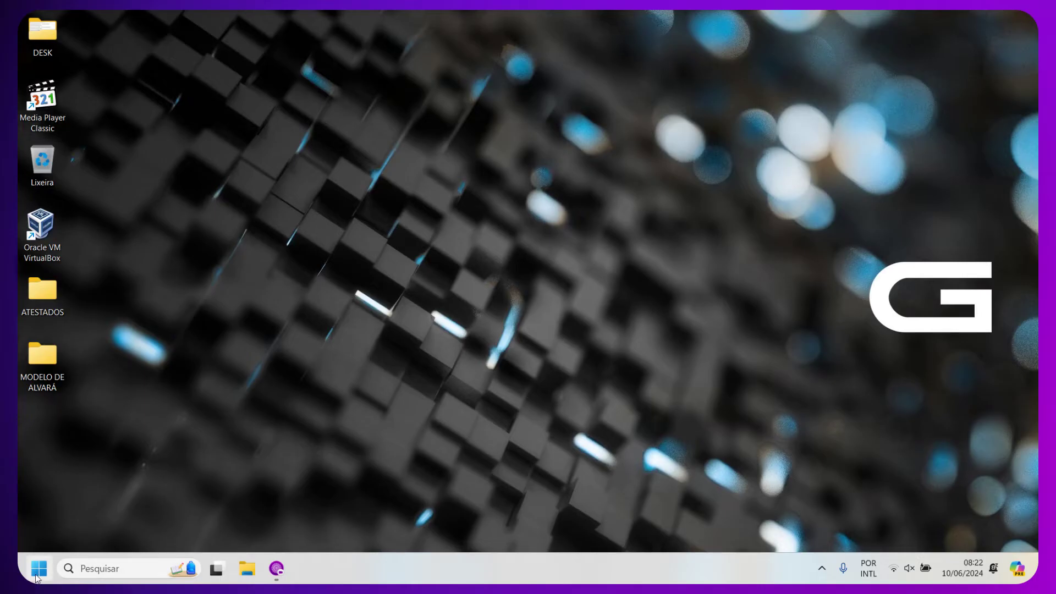
# - Open a new File Explorer window and show the Downloads folder
pyautogui.click(249, 570)
pyautogui.click(84, 213)
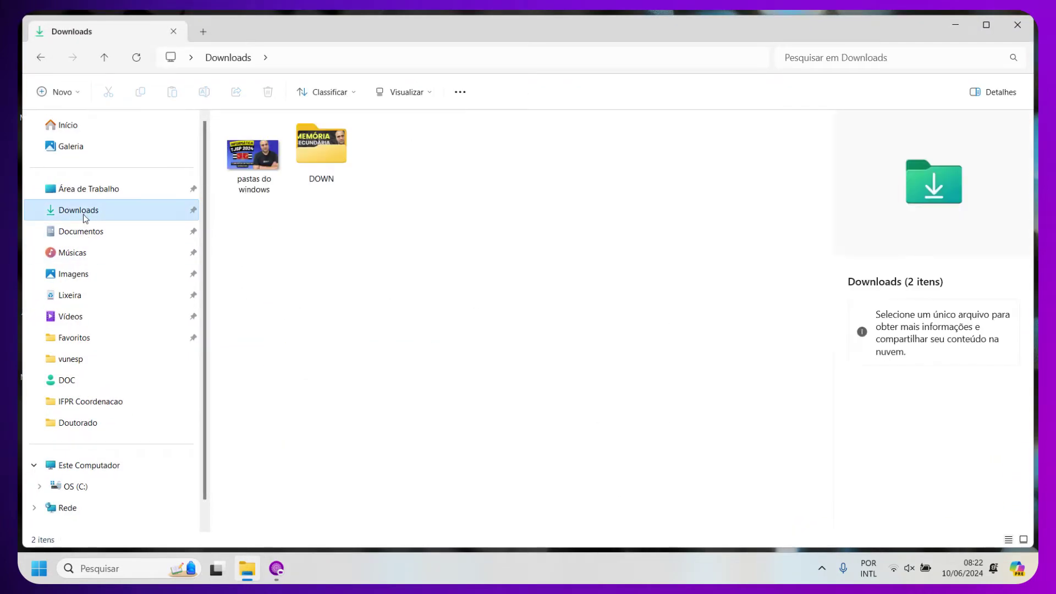
pyautogui.click(260, 160)
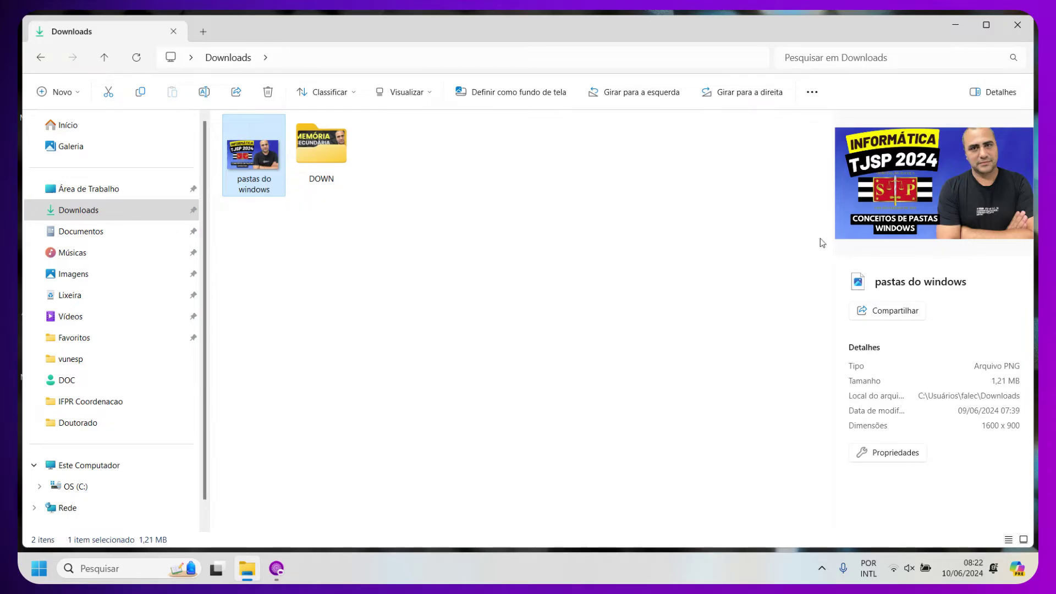
pyautogui.moveTo(274, 191); pyautogui.dragTo(281, 160)
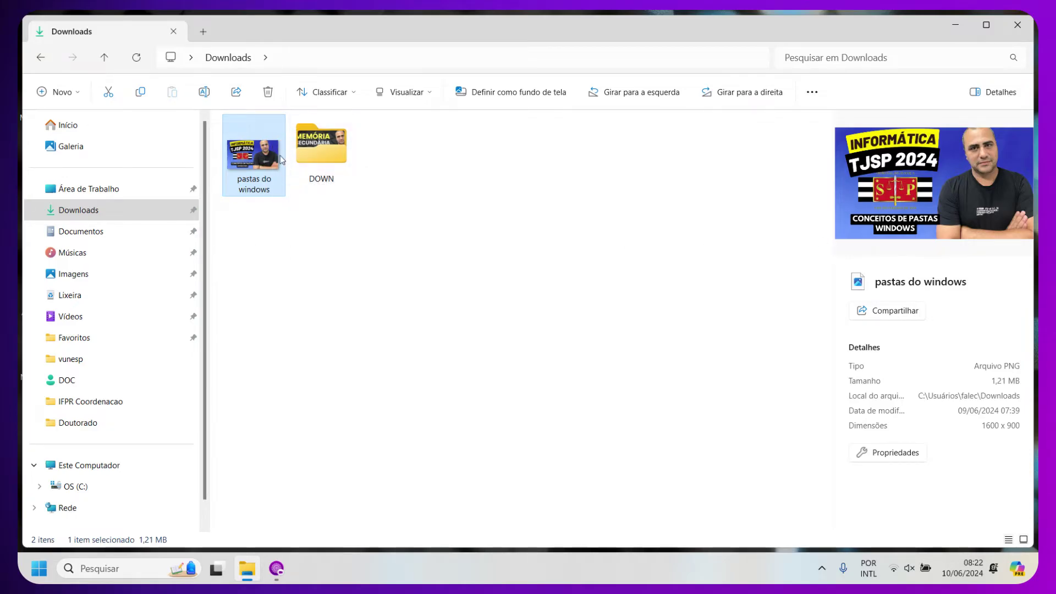
pyautogui.rightClick(246, 158)
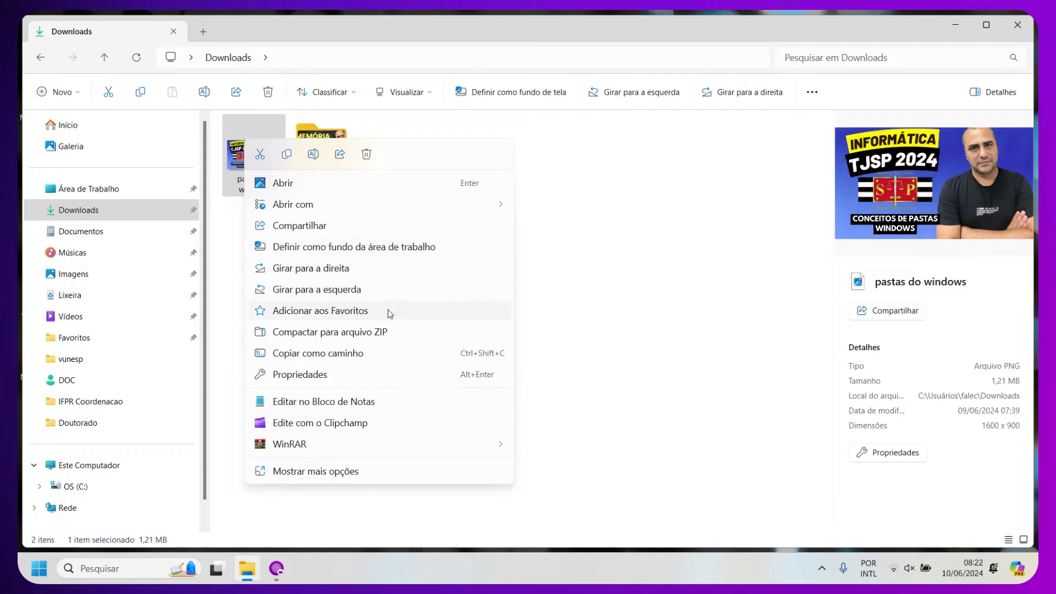
pyautogui.click(329, 472)
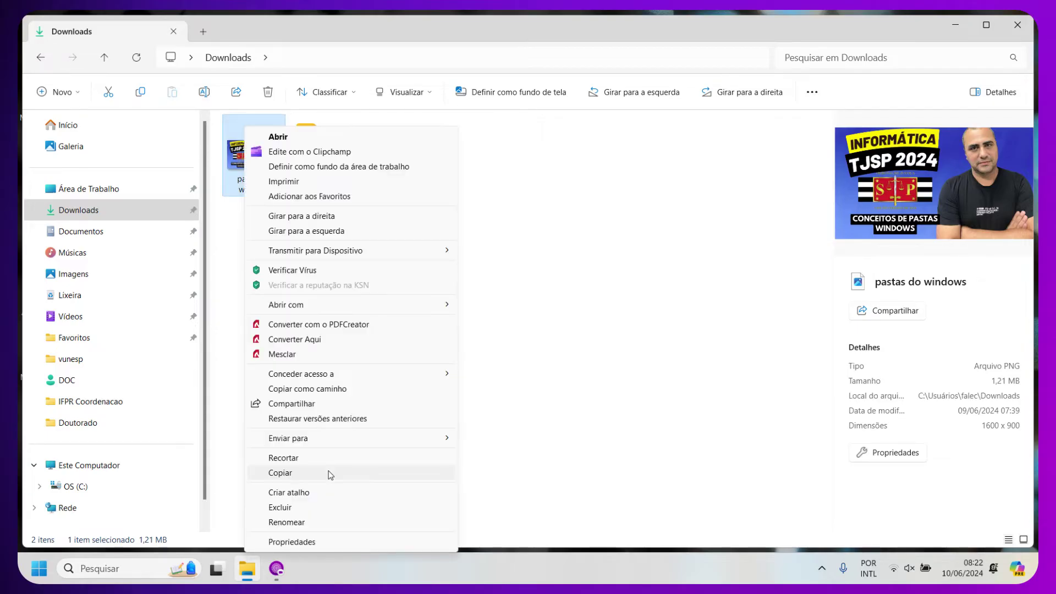
pyautogui.moveTo(342, 436)
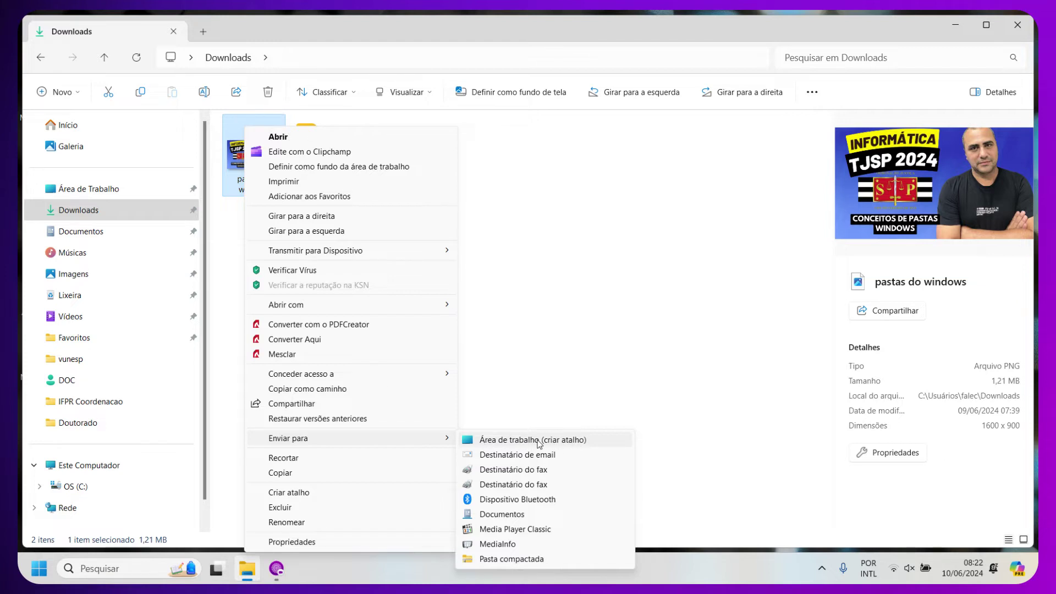
pyautogui.click(544, 331)
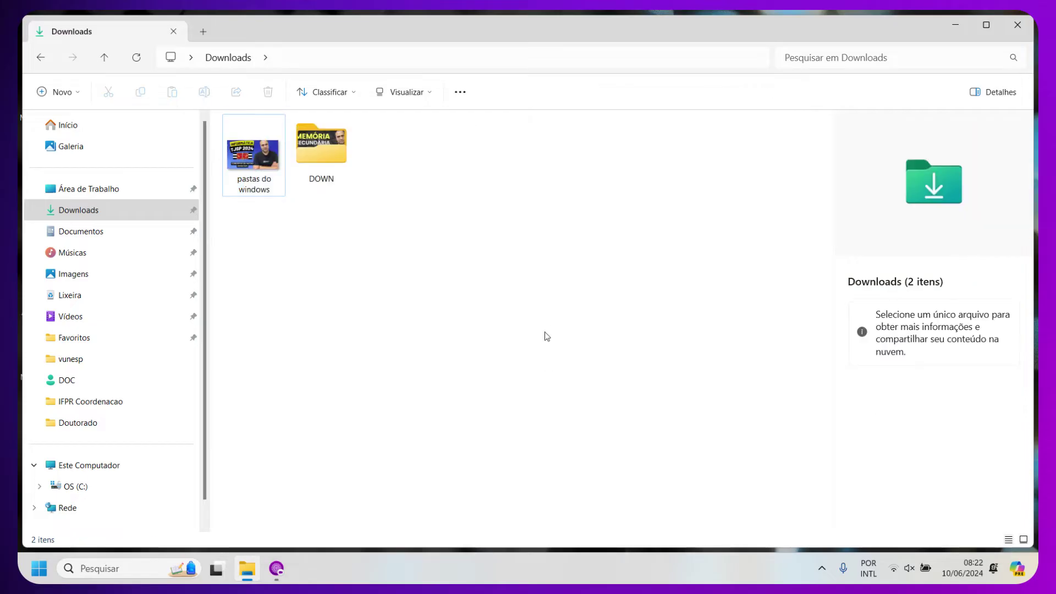
# - Send the pastas do windows image to the desktop as a shortcut and minimize the Downloads window to show it
pyautogui.click(246, 162)
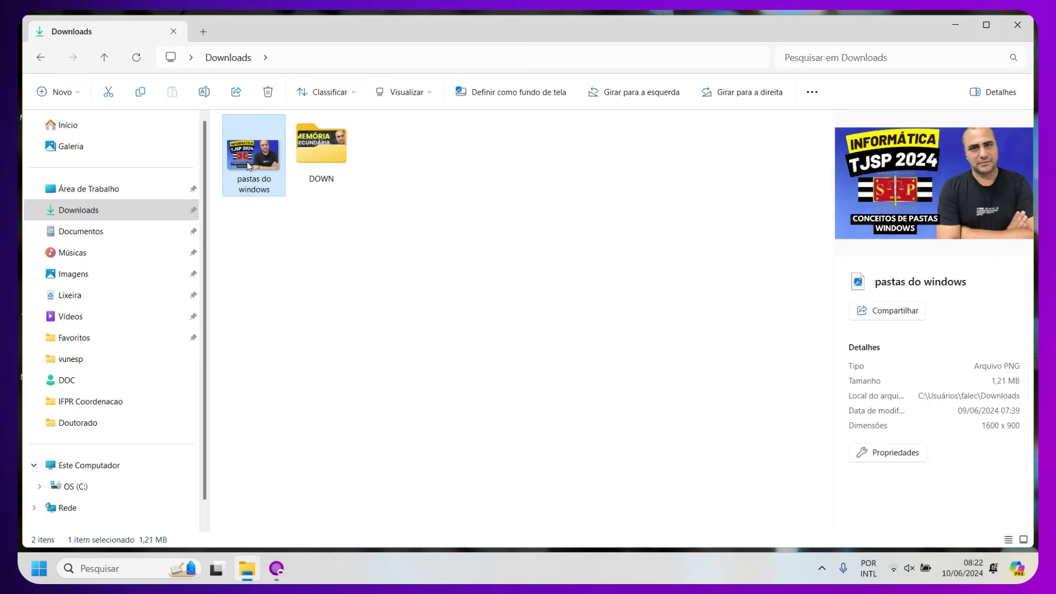
pyautogui.rightClick(246, 162)
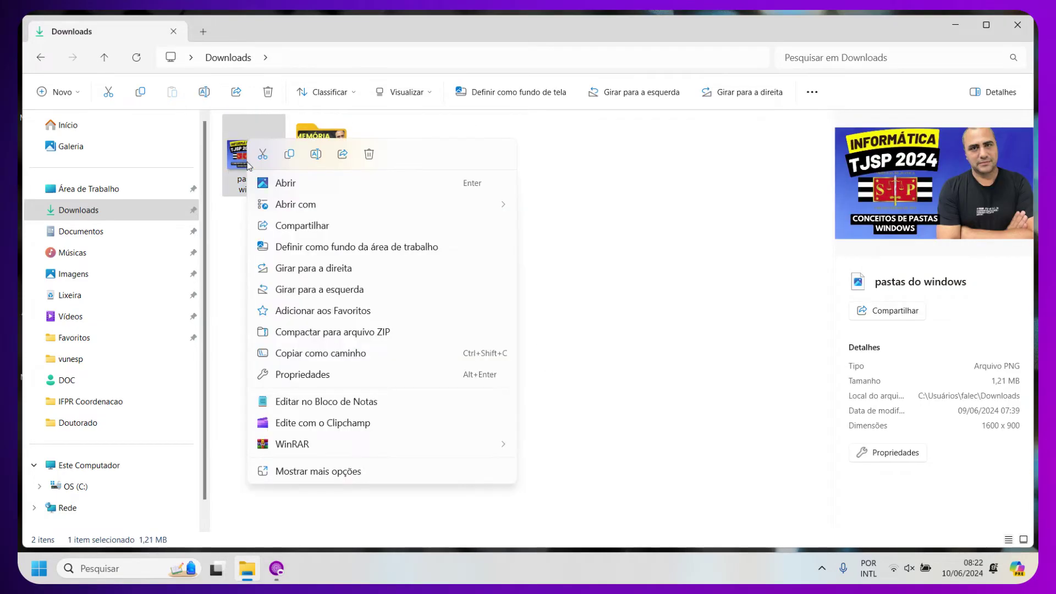
pyautogui.click(345, 474)
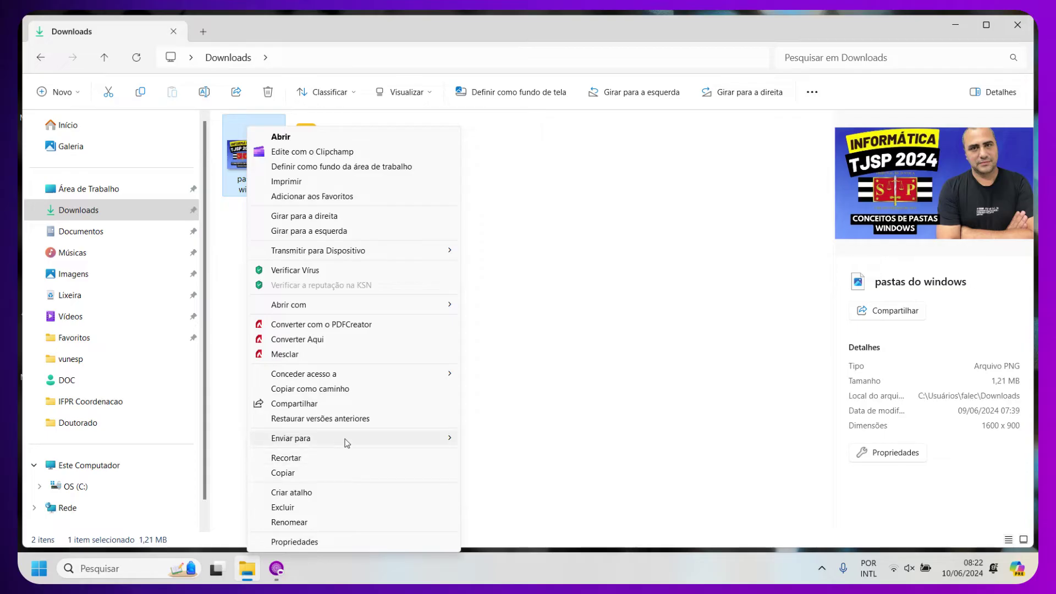
pyautogui.click(527, 441)
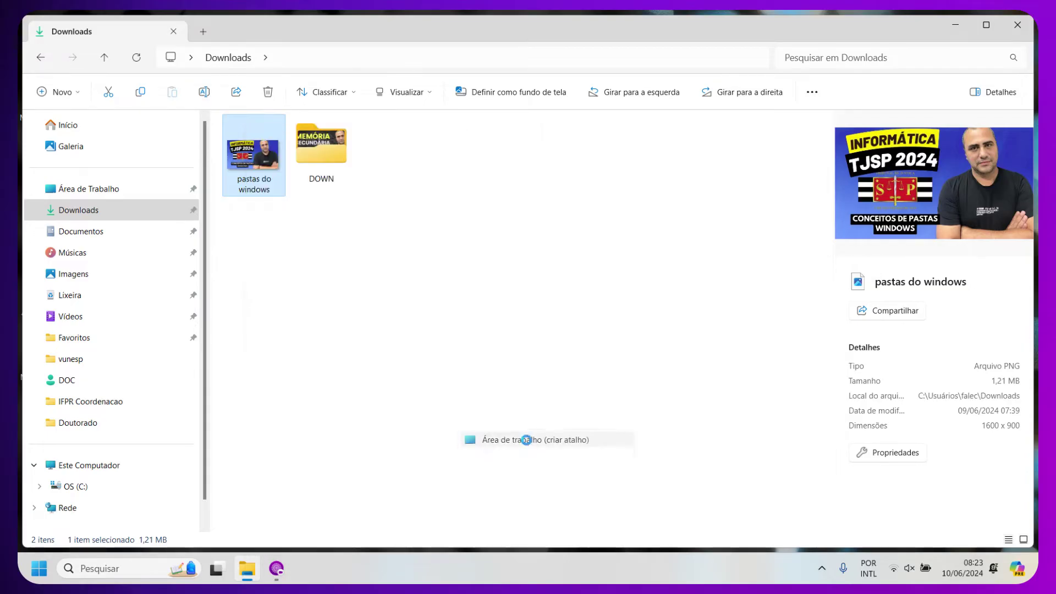
pyautogui.click(957, 26)
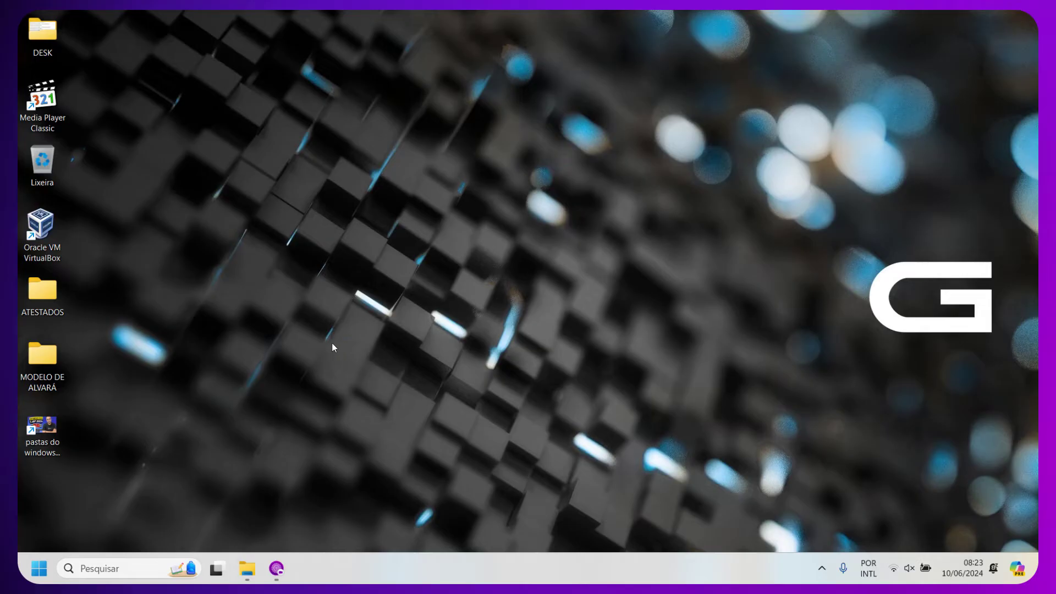
# - Bring the Downloads window back and create a shortcut to the pastas do windows image in the same folder
pyautogui.click(248, 568)
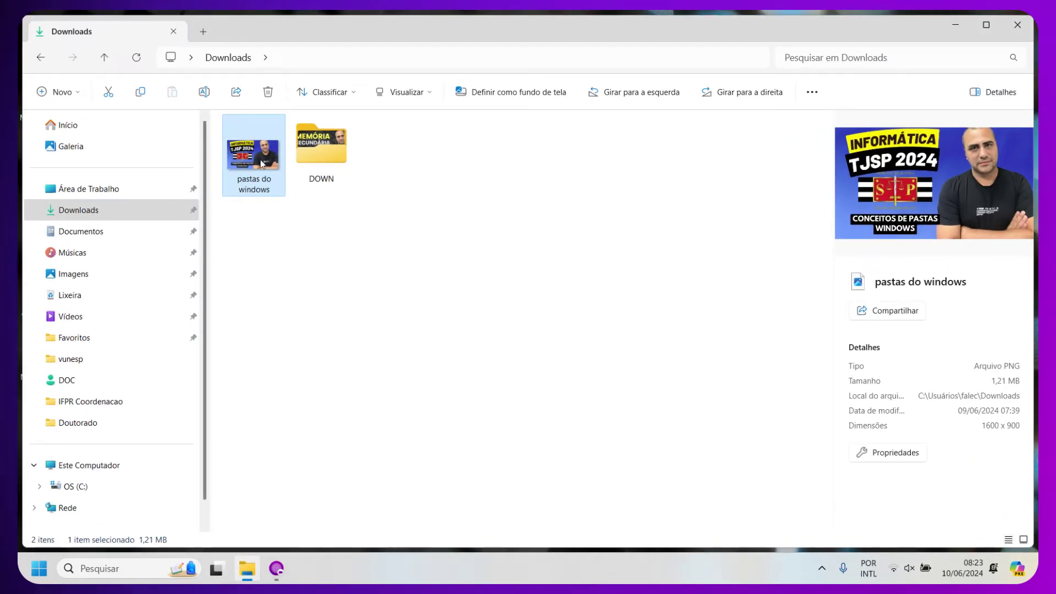
pyautogui.rightClick(260, 163)
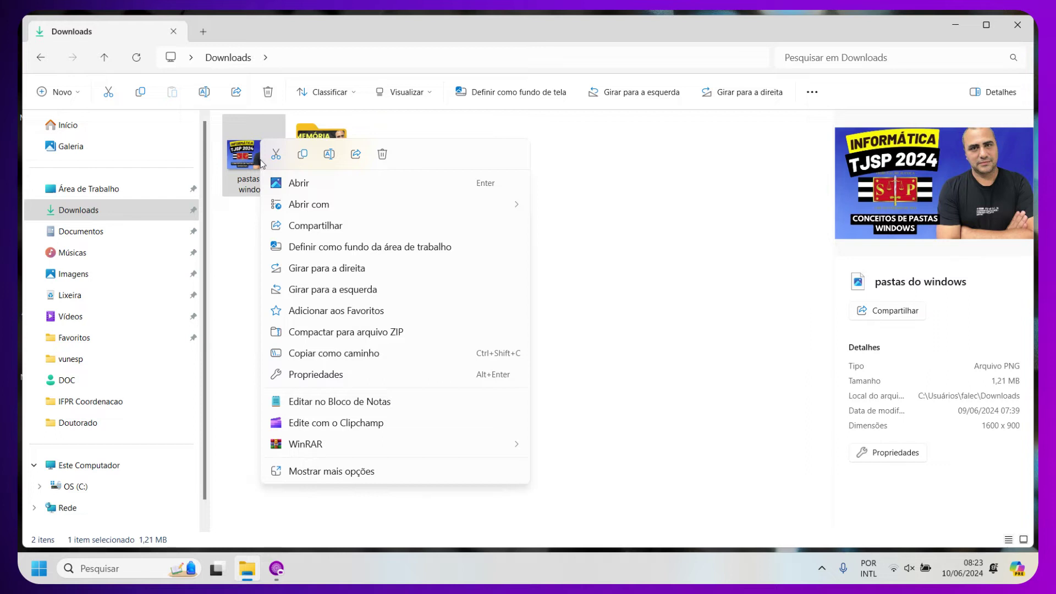
pyautogui.click(373, 476)
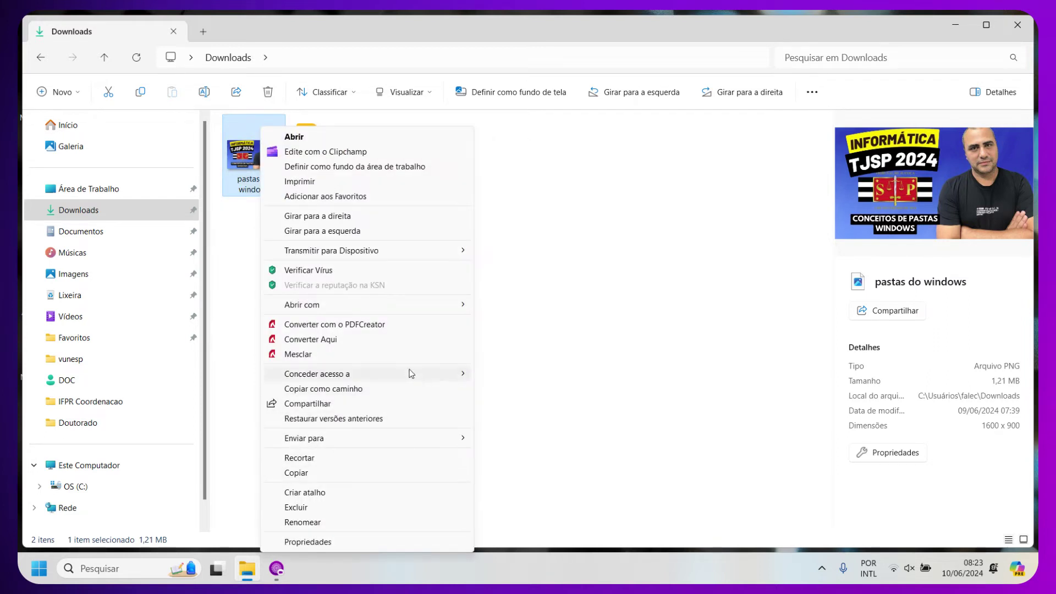
pyautogui.click(329, 499)
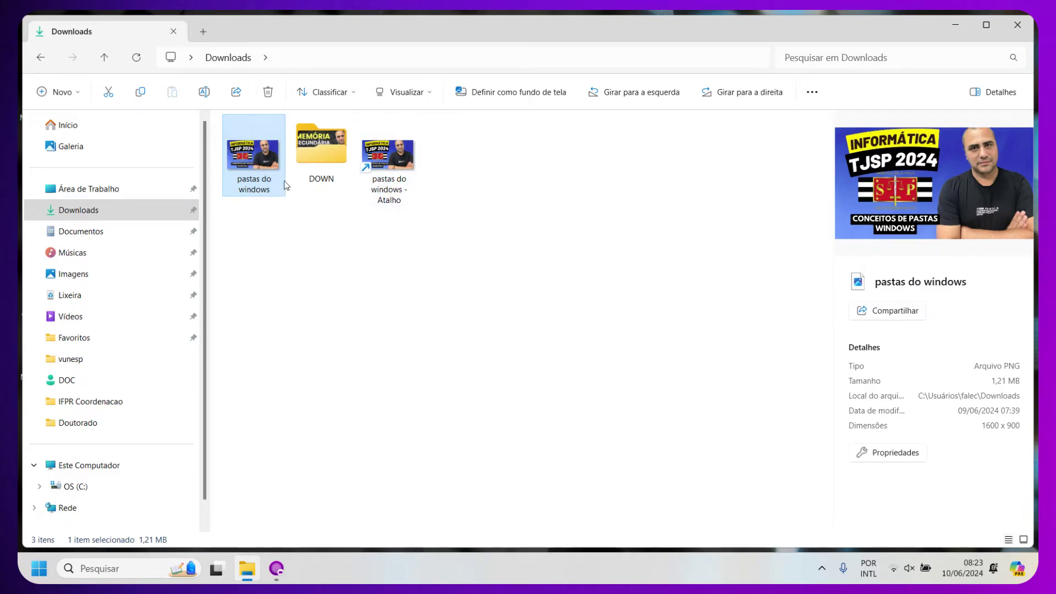
# - Move the pastas do windows - Atalho shortcut from Downloads to Documentos and open the Documentos folder
pyautogui.click(393, 165)
pyautogui.moveTo(394, 165); pyautogui.dragTo(106, 232)
pyautogui.click(106, 232)
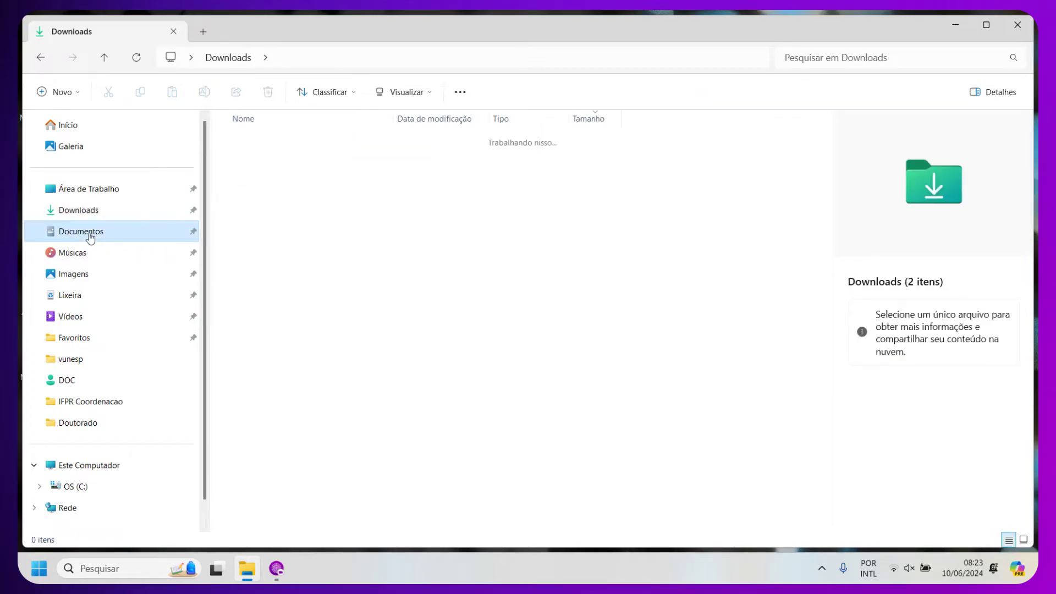
# - Open the image through the pastas do windows - Atalho shortcut in Documentos, then close the image viewer
pyautogui.click(302, 149)
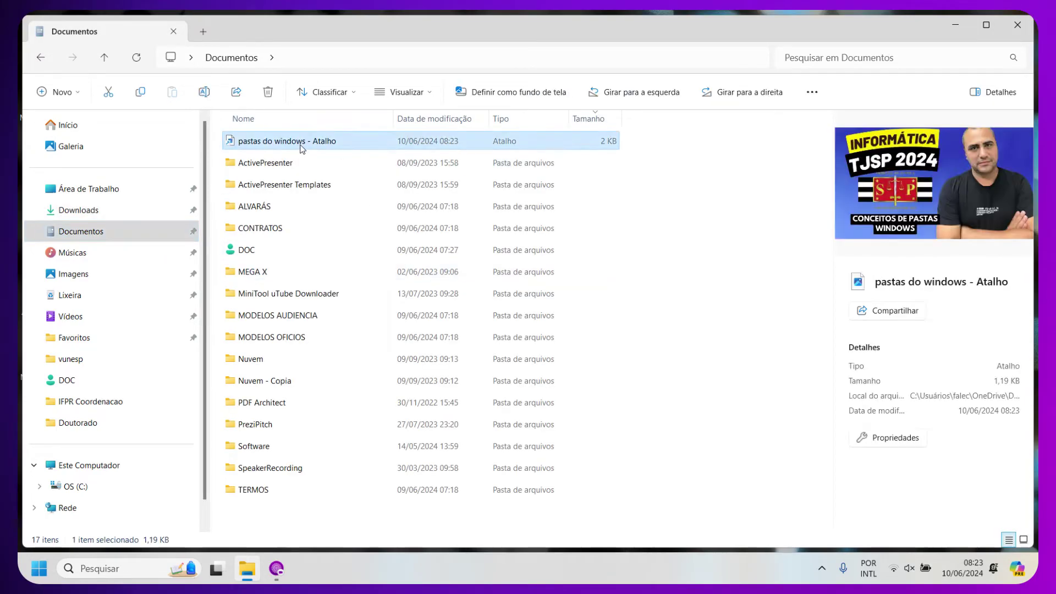
pyautogui.doubleClick(302, 144)
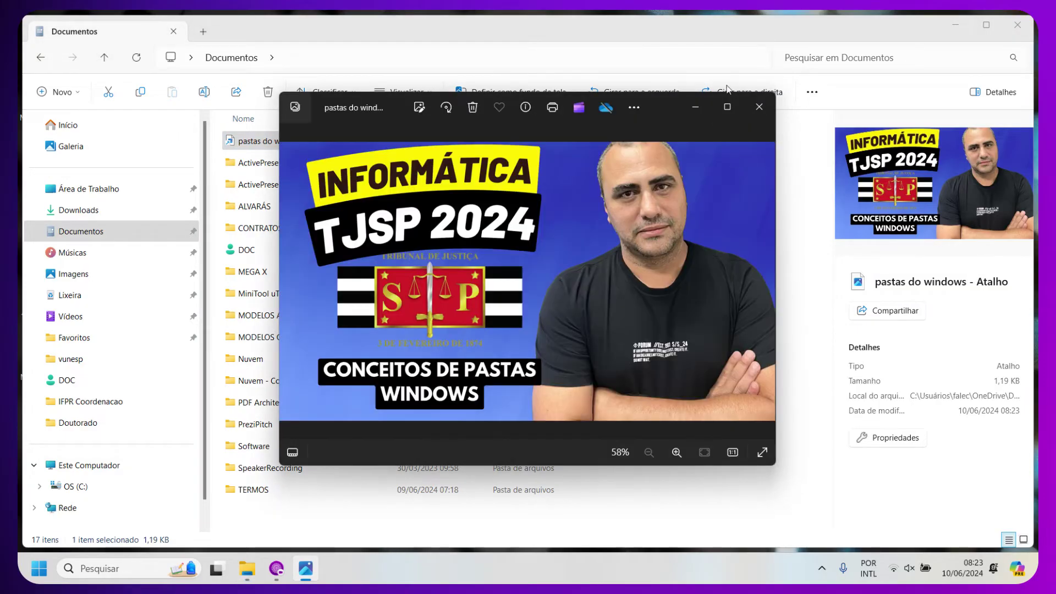
pyautogui.click(759, 107)
# - Return to Downloads and create another shortcut there directly from the pastas do windows image
pyautogui.click(88, 214)
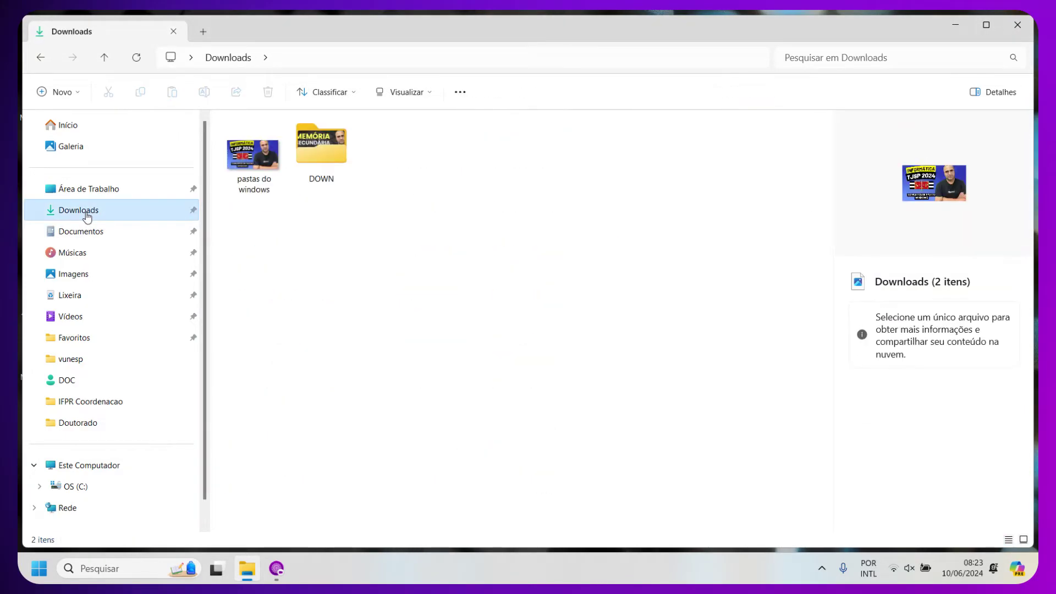
pyautogui.click(263, 185)
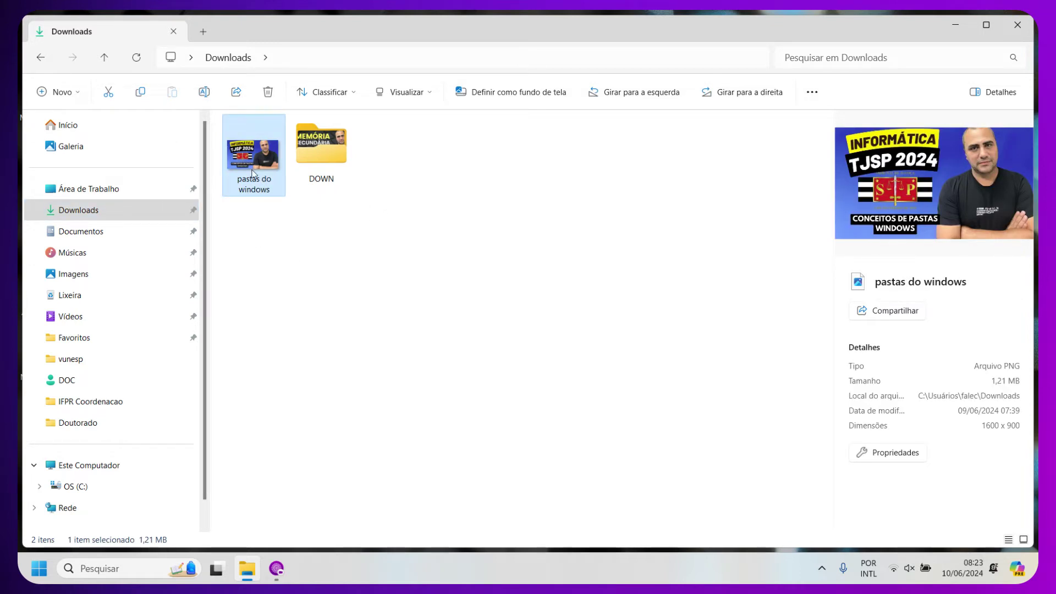
pyautogui.moveTo(254, 173); pyautogui.dragTo(550, 283)
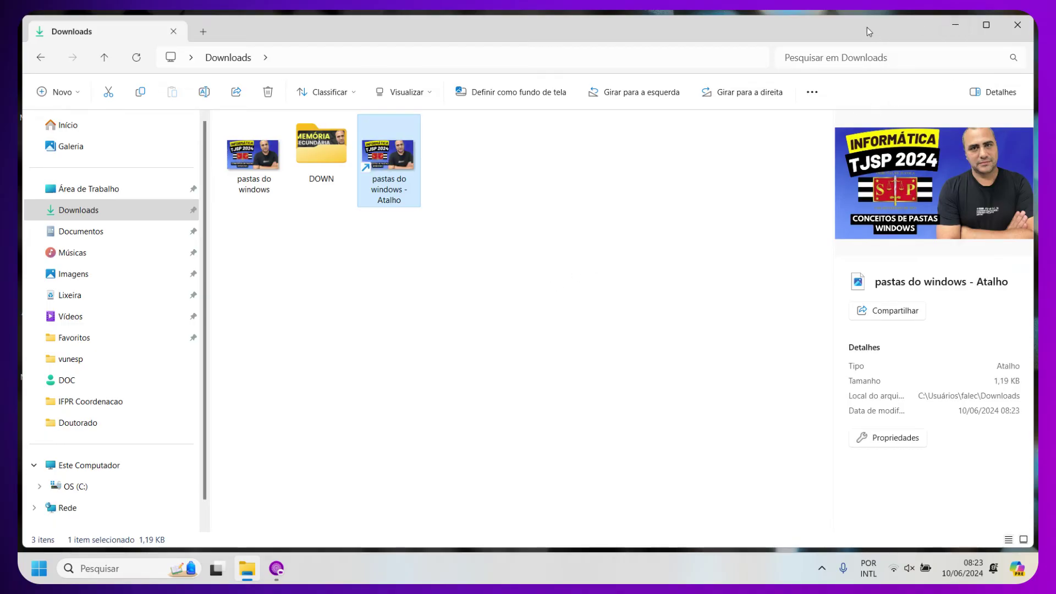
# - Reposition the Downloads window to uncover the desktop icons and delete the pastas do windows shortcut from the desktop
pyautogui.click(993, 29)
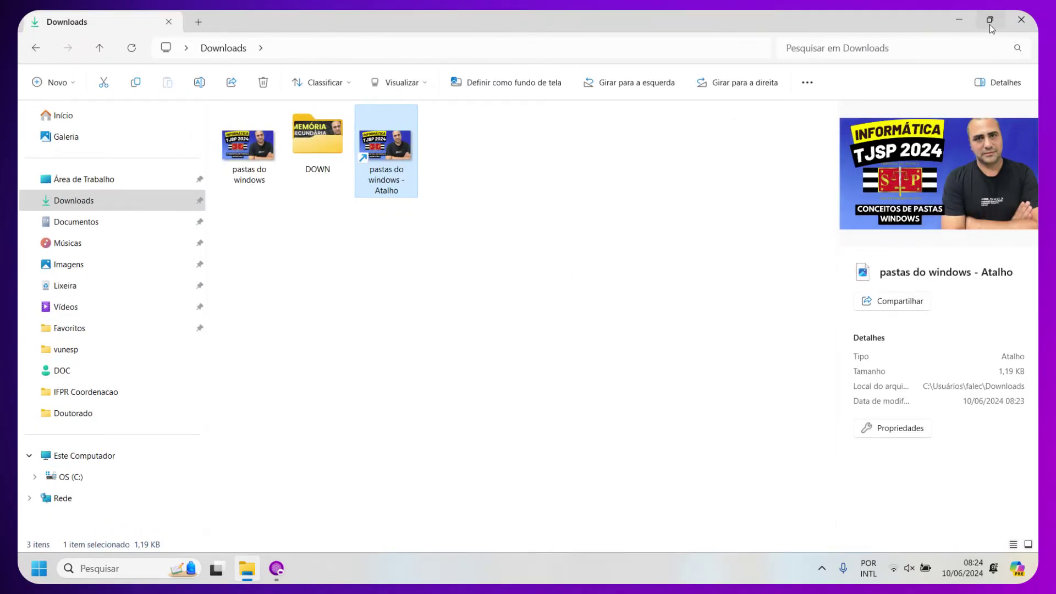
pyautogui.click(989, 24)
pyautogui.moveTo(889, 46); pyautogui.dragTo(880, 184)
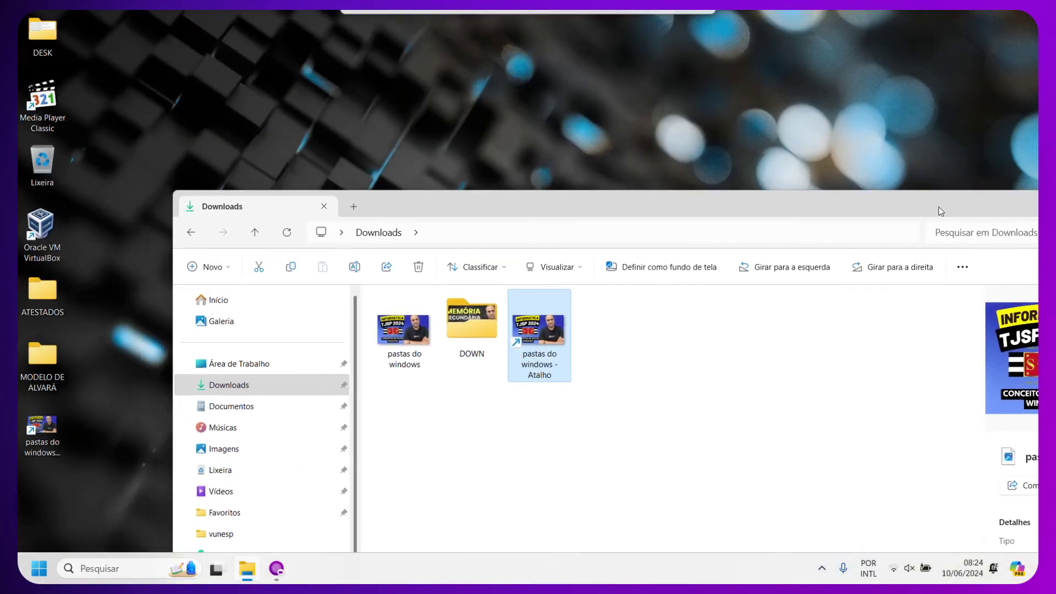
pyautogui.click(45, 440)
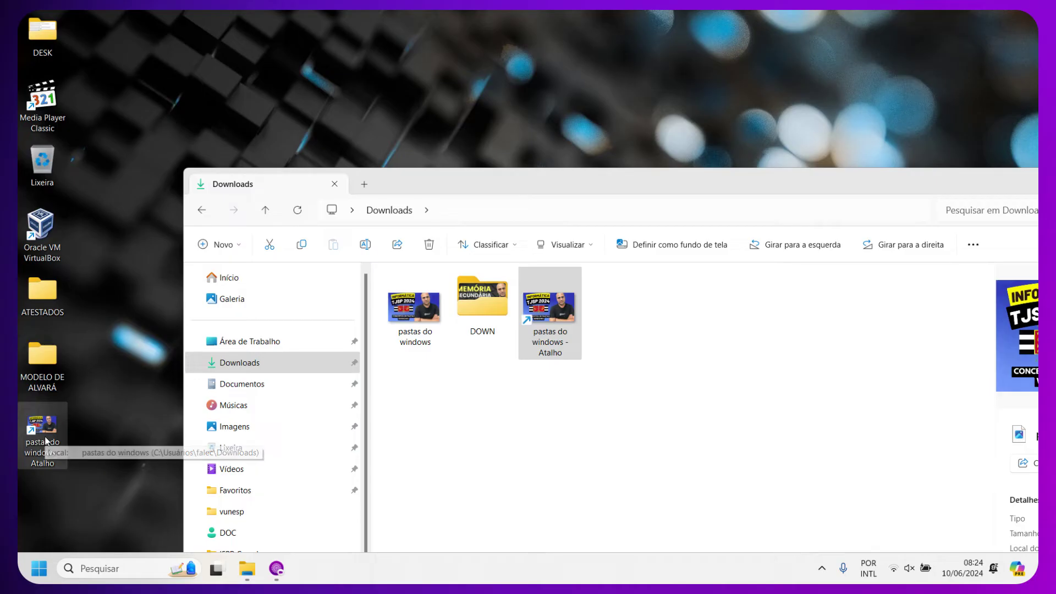
pyautogui.press('Delete')
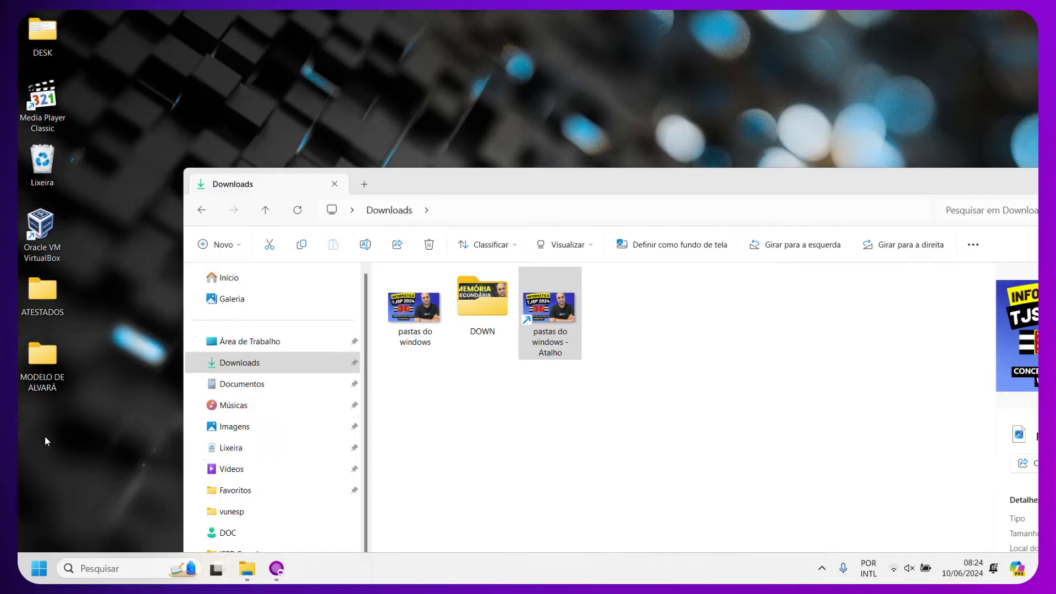
# - Create a new desktop shortcut directly from the original pastas do windows image in Downloads
pyautogui.click(563, 305)
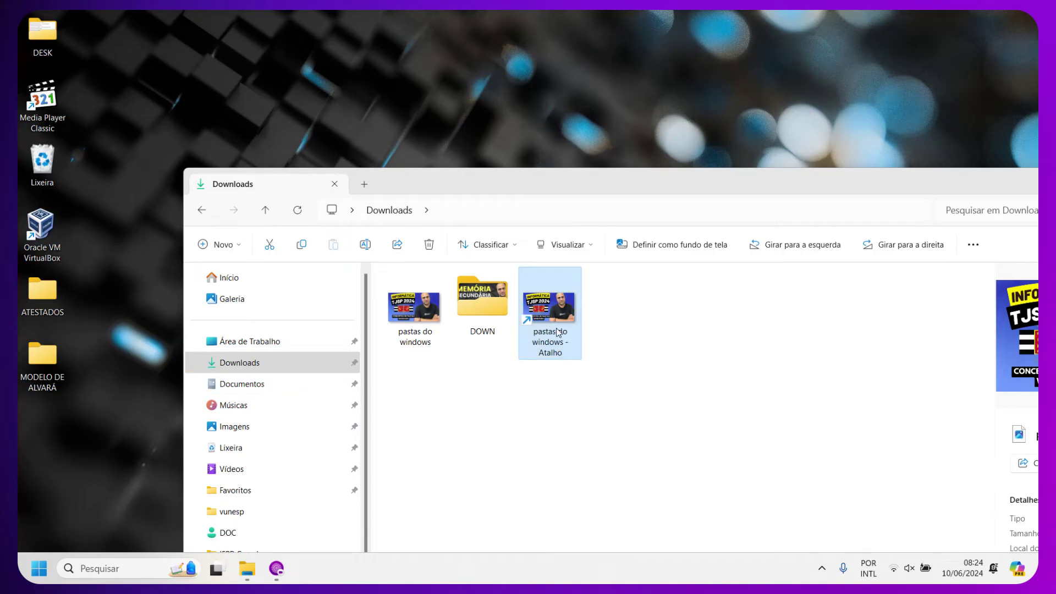
pyautogui.click(419, 320)
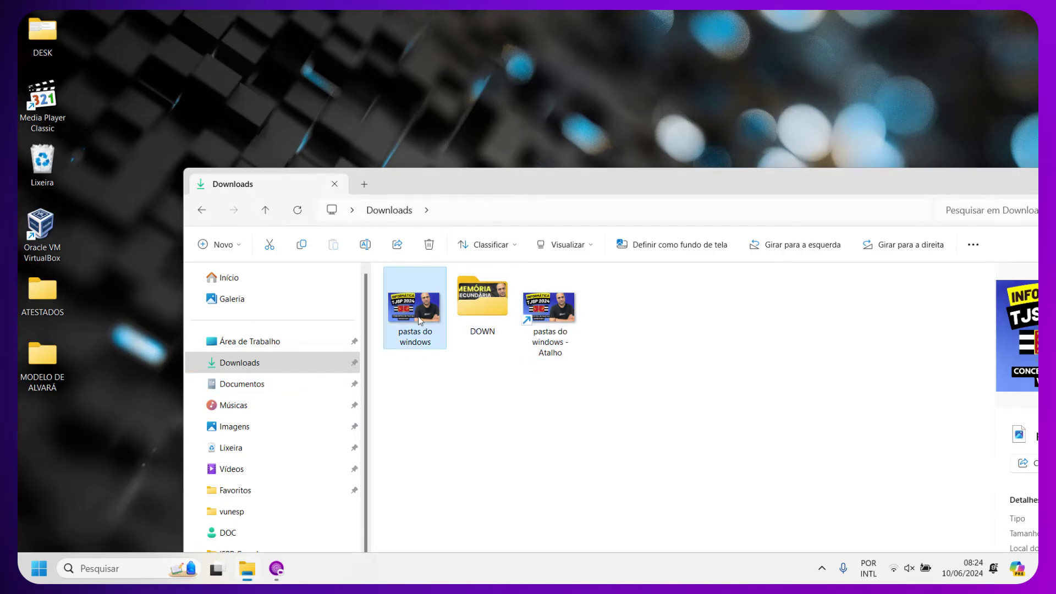
pyautogui.moveTo(424, 316); pyautogui.dragTo(90, 476)
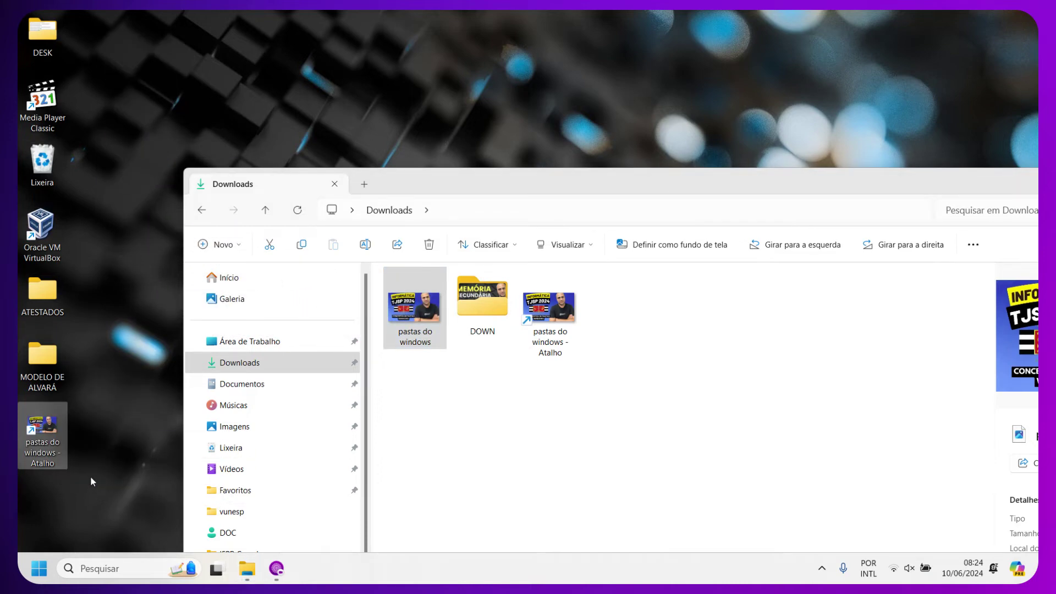
pyautogui.click(285, 577)
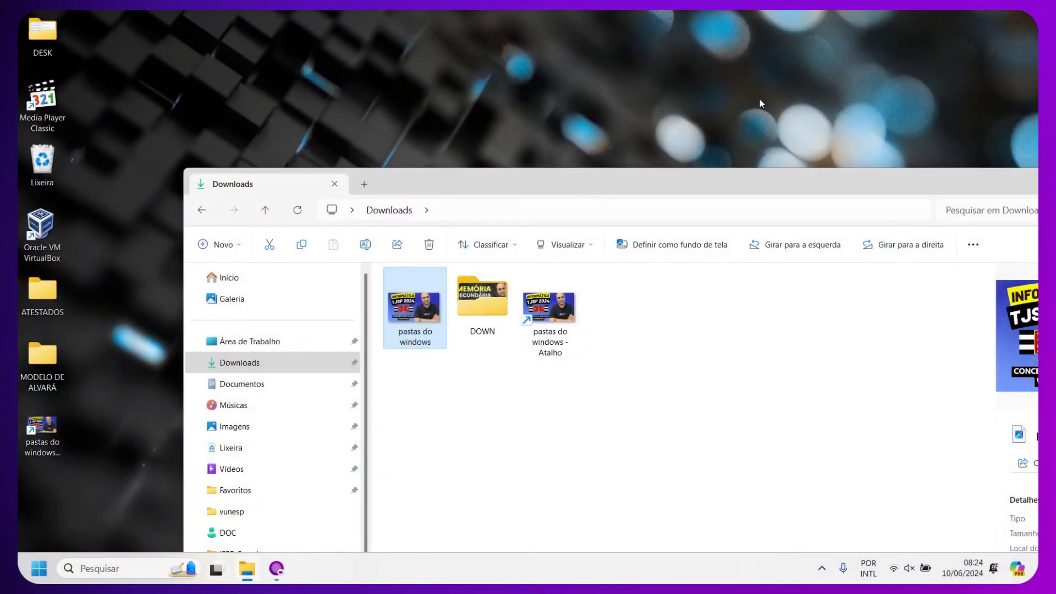
# - Maximize the Downloads window and permanently delete the pastas do windows - Atalho shortcut from that folder
pyautogui.doubleClick(623, 186)
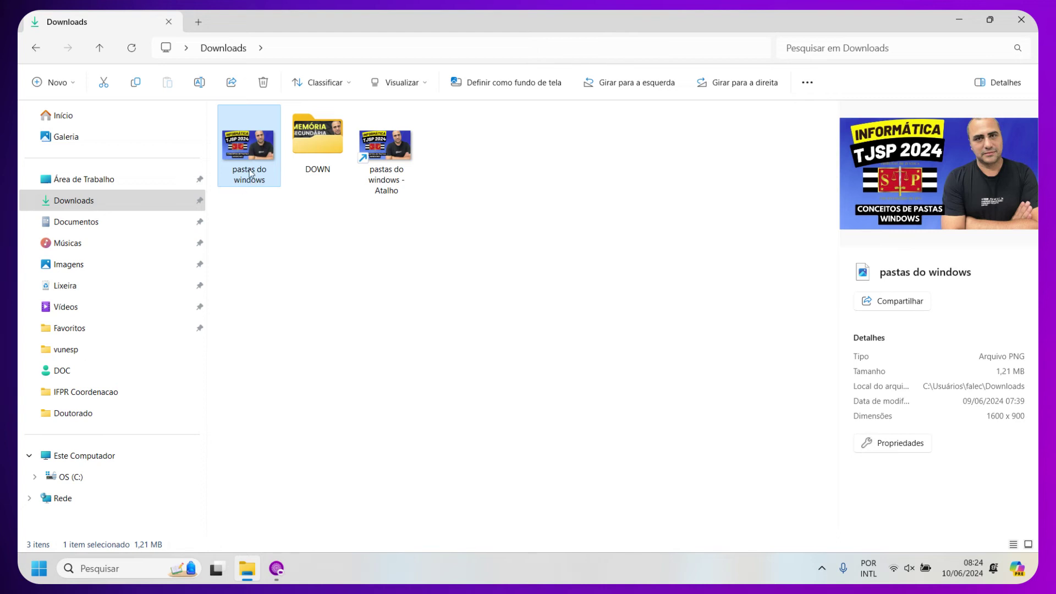
pyautogui.click(394, 169)
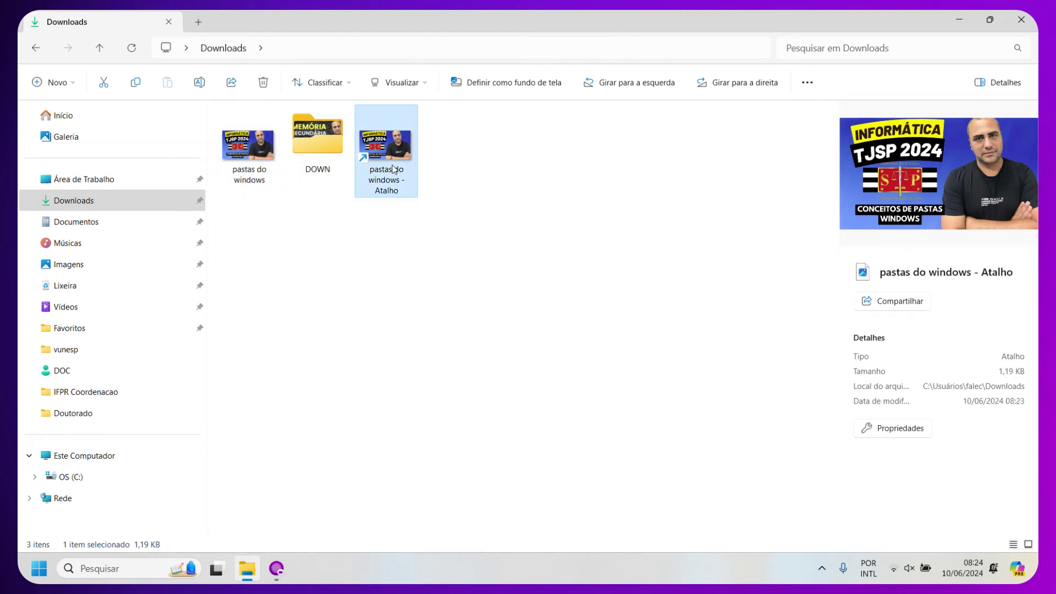
pyautogui.hotkey('shift', 'Delete')
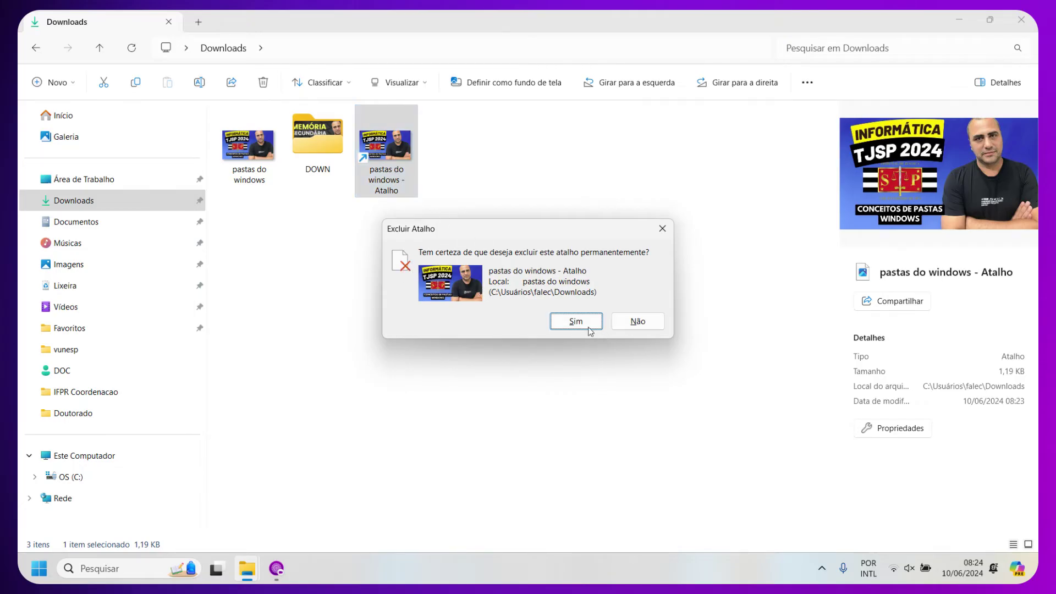
pyautogui.click(585, 322)
# - Create a shortcut to the pastas do windows image in the Imagens folder and open that folder
pyautogui.click(252, 157)
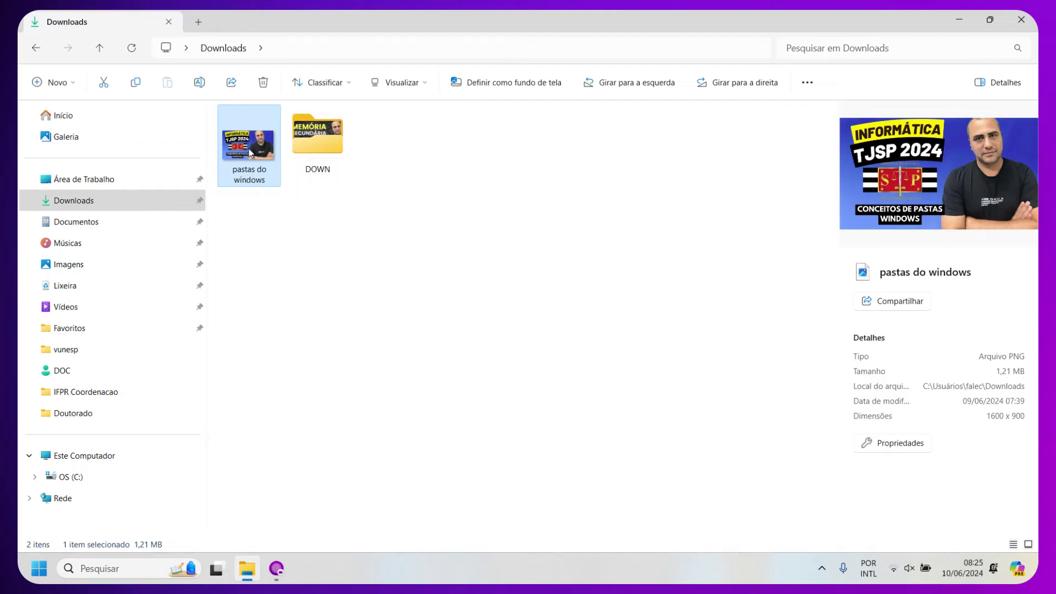
pyautogui.moveTo(250, 153); pyautogui.dragTo(78, 269)
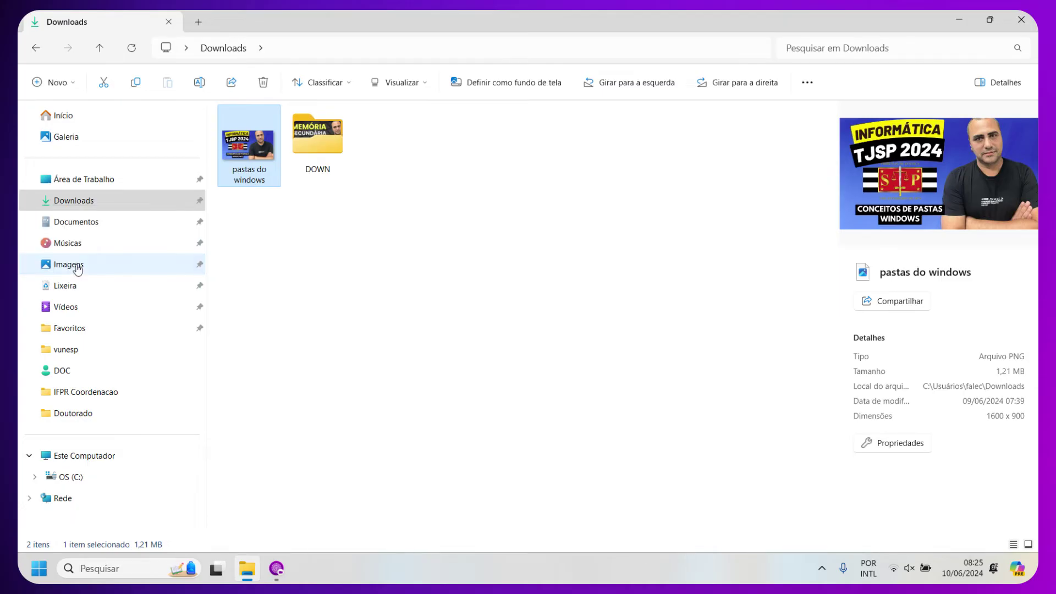
pyautogui.click(78, 269)
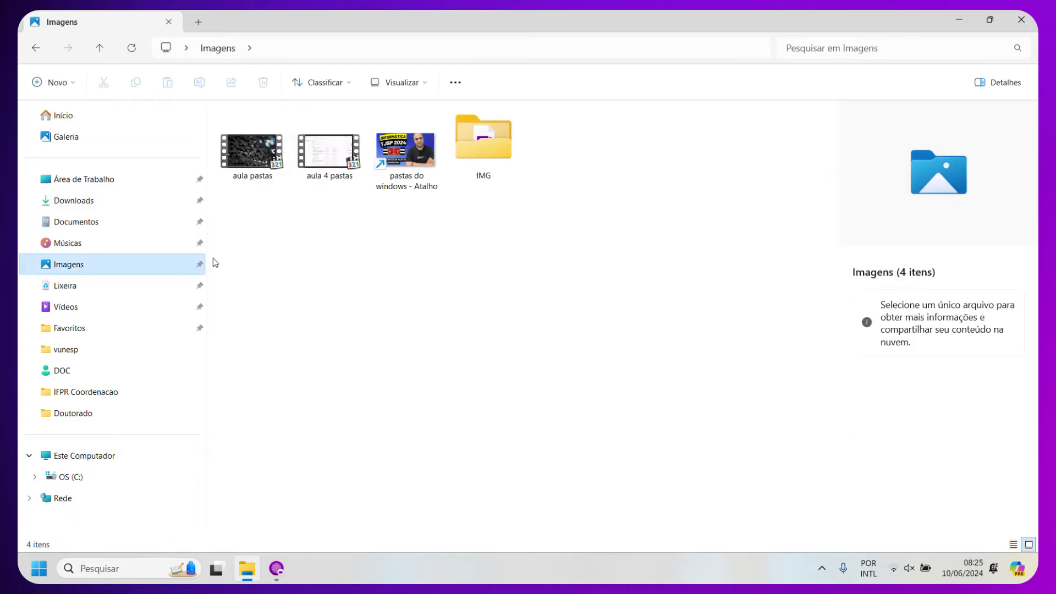
# - Check the pastas do windows shortcut in Imagens, view the original's folder Downloads, and return to the desktop
pyautogui.click(420, 156)
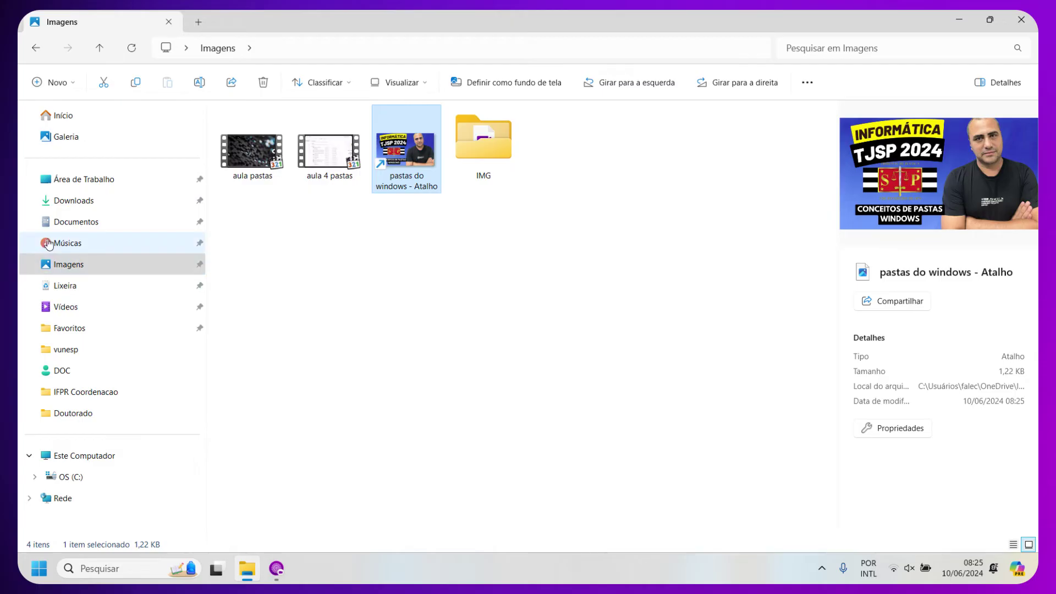
pyautogui.click(121, 243)
pyautogui.click(90, 221)
pyautogui.click(92, 205)
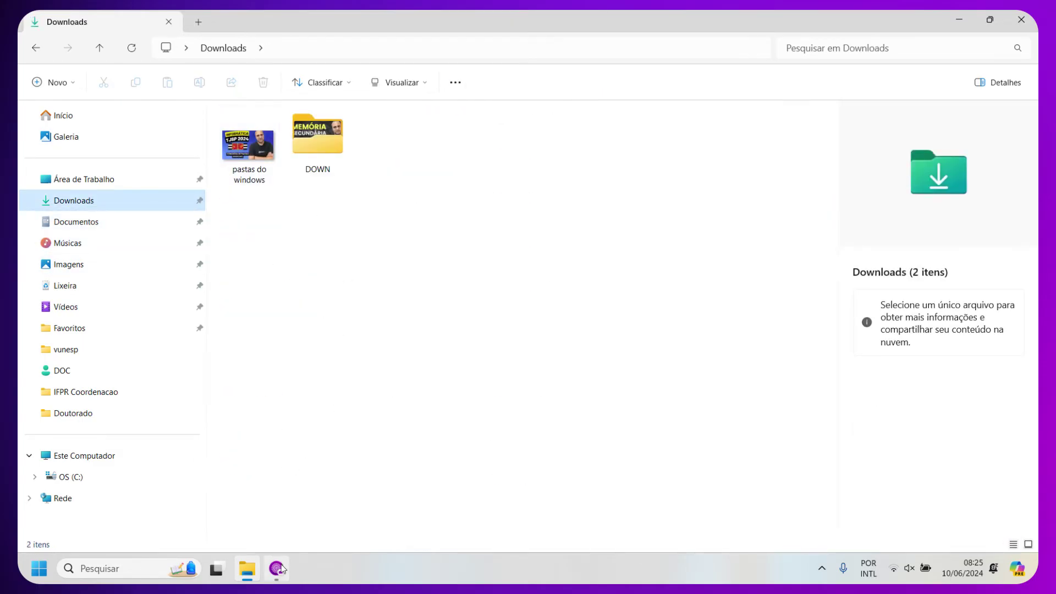
pyautogui.click(960, 20)
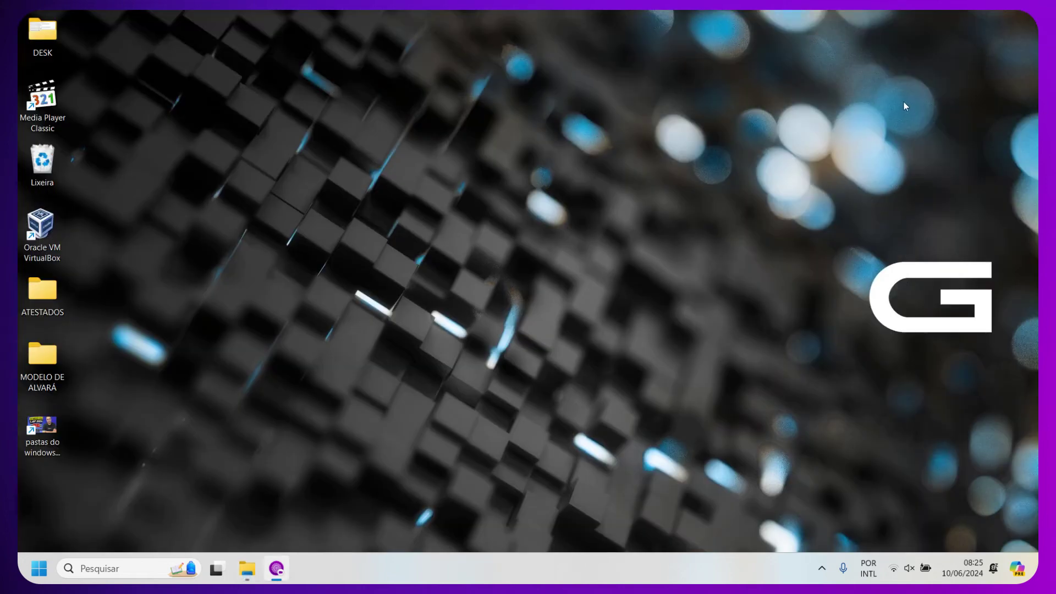
pyautogui.click(246, 568)
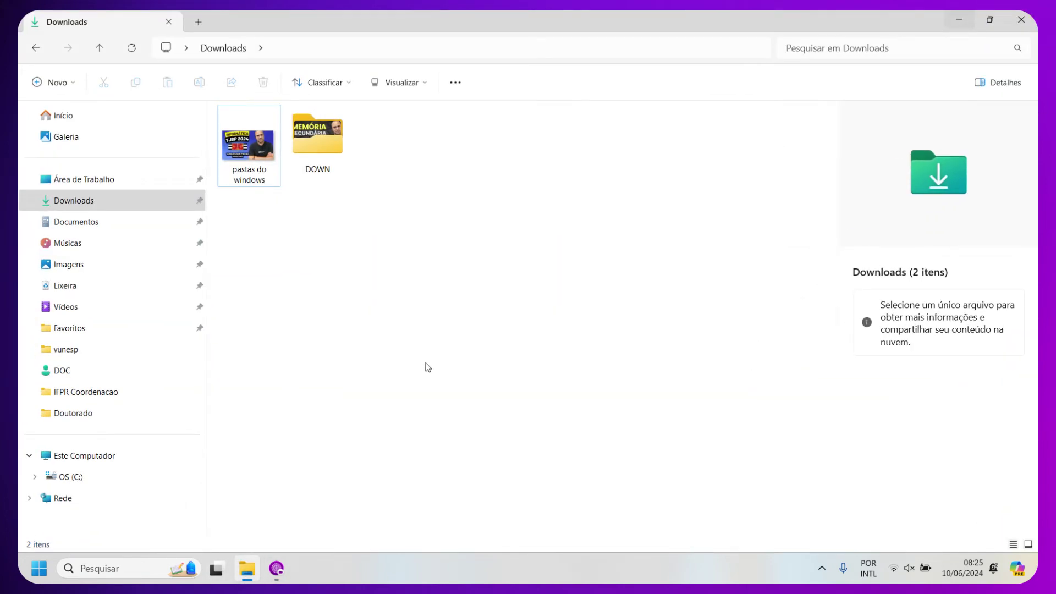
pyautogui.press('super+d')
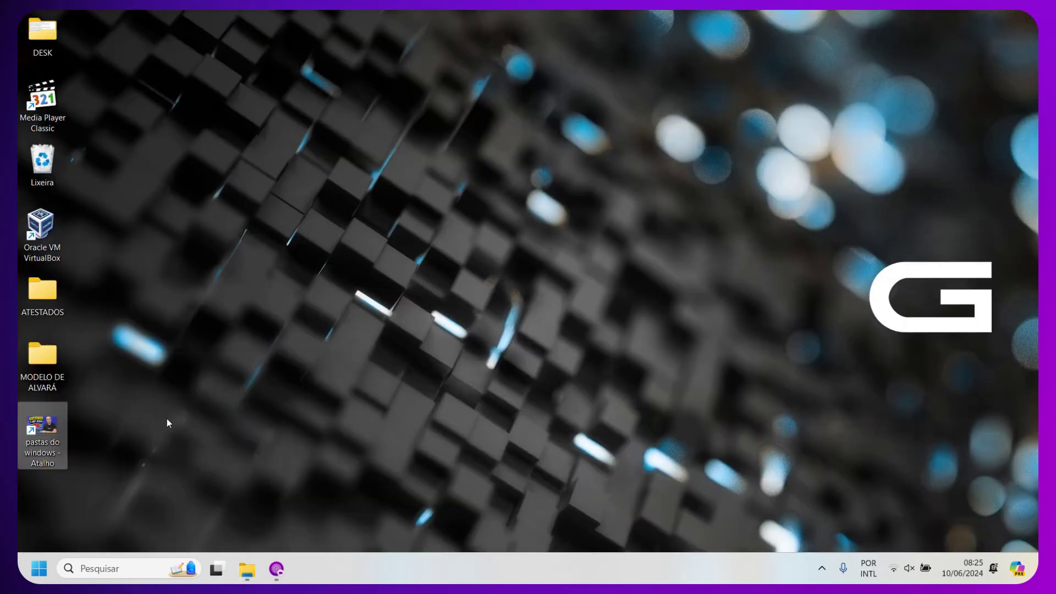
# - Open the properties of the desktop shortcut pastas do windows and move the dialog away from the icons to examine its target path
pyautogui.rightClick(46, 433)
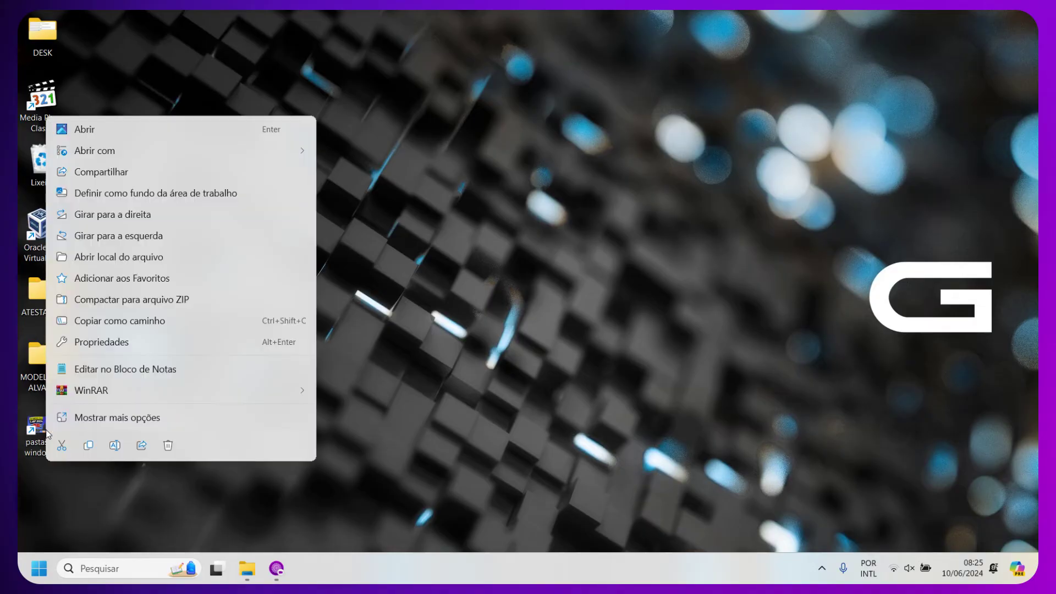
pyautogui.click(125, 413)
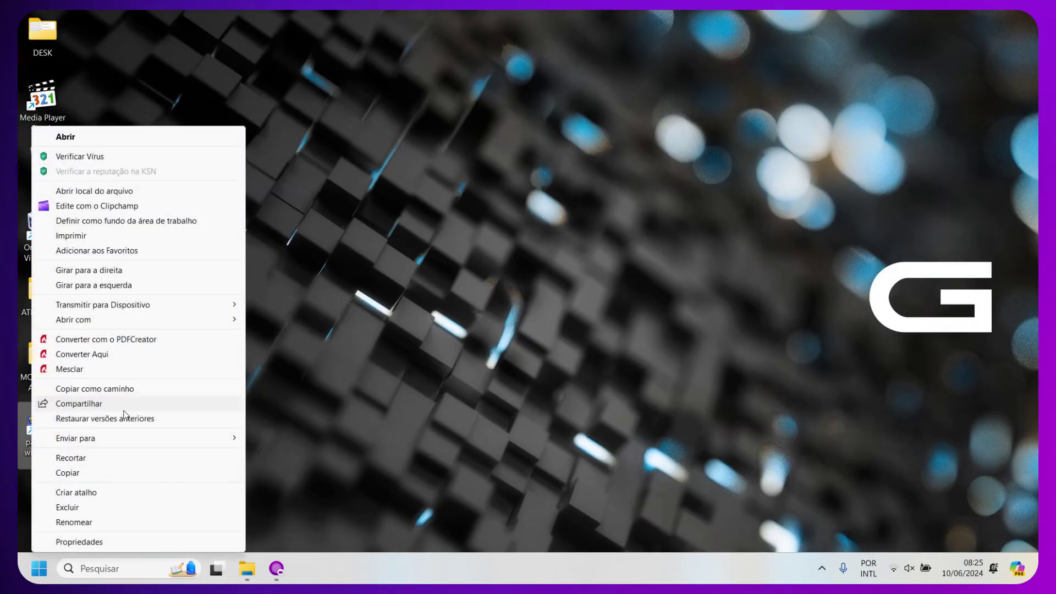
pyautogui.click(109, 542)
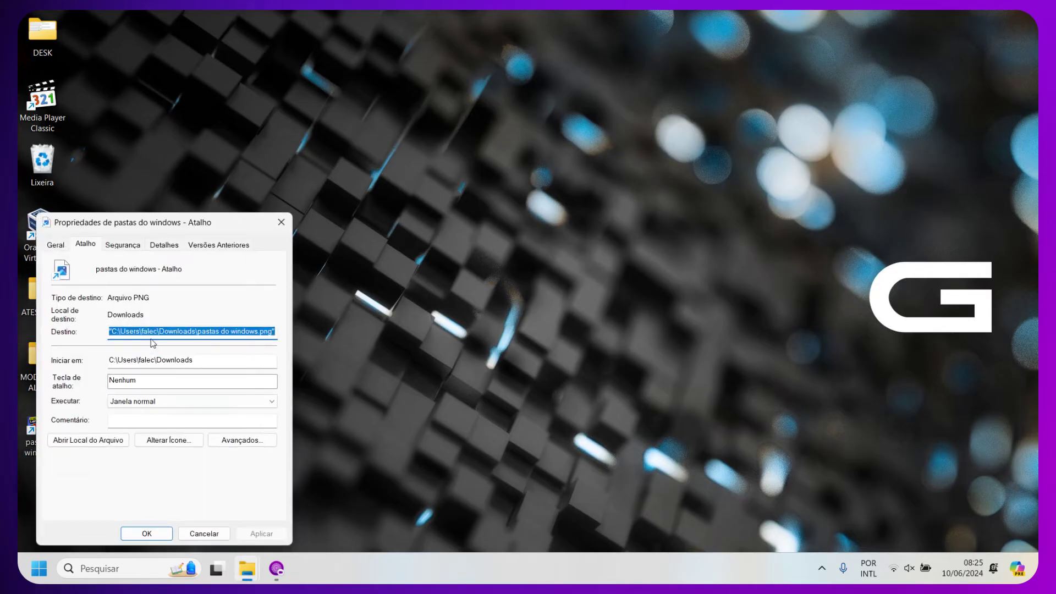
pyautogui.moveTo(139, 222); pyautogui.dragTo(385, 128)
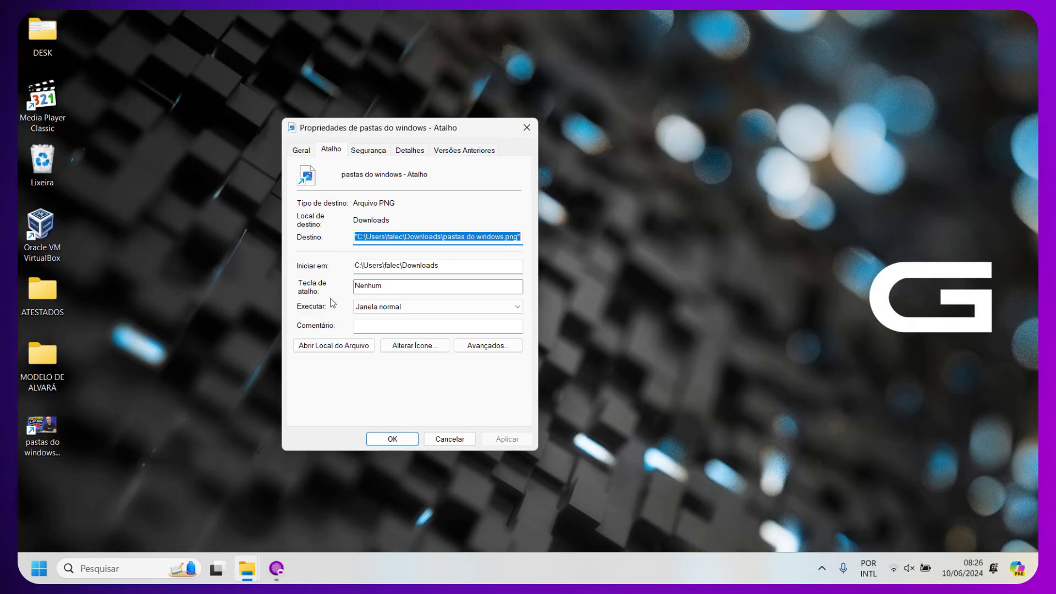
# - View the icons available for the pastas do windows shortcut, then close its properties without changing anything
pyautogui.click(431, 346)
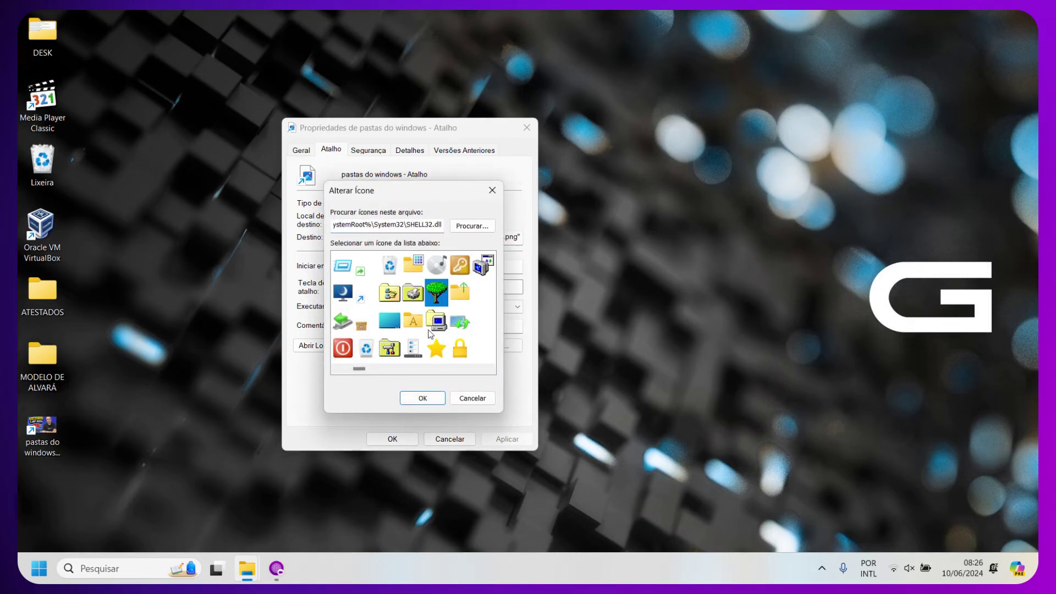
pyautogui.click(415, 297)
pyautogui.click(489, 192)
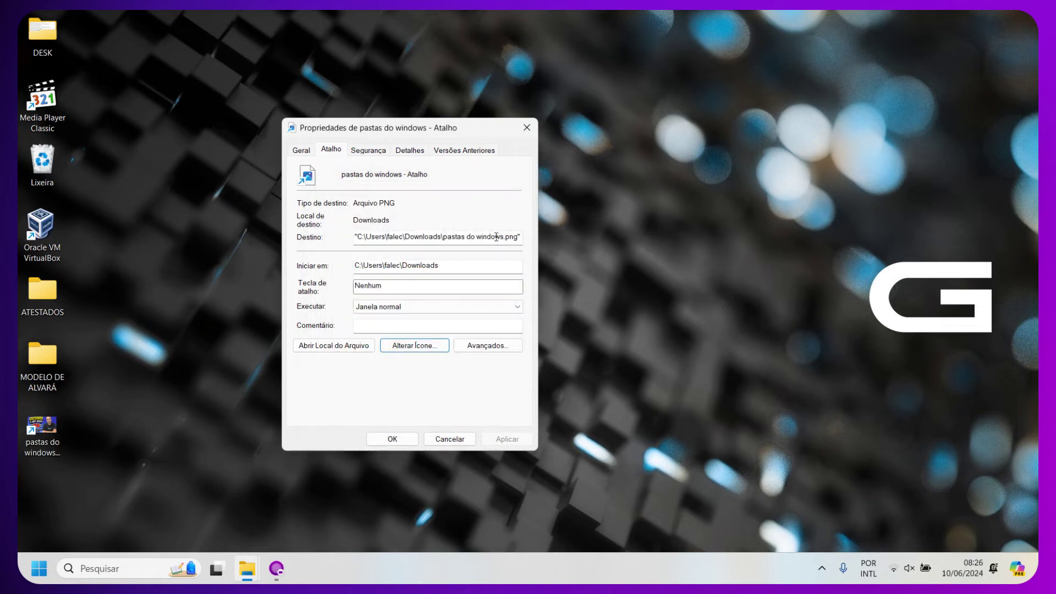
pyautogui.click(527, 127)
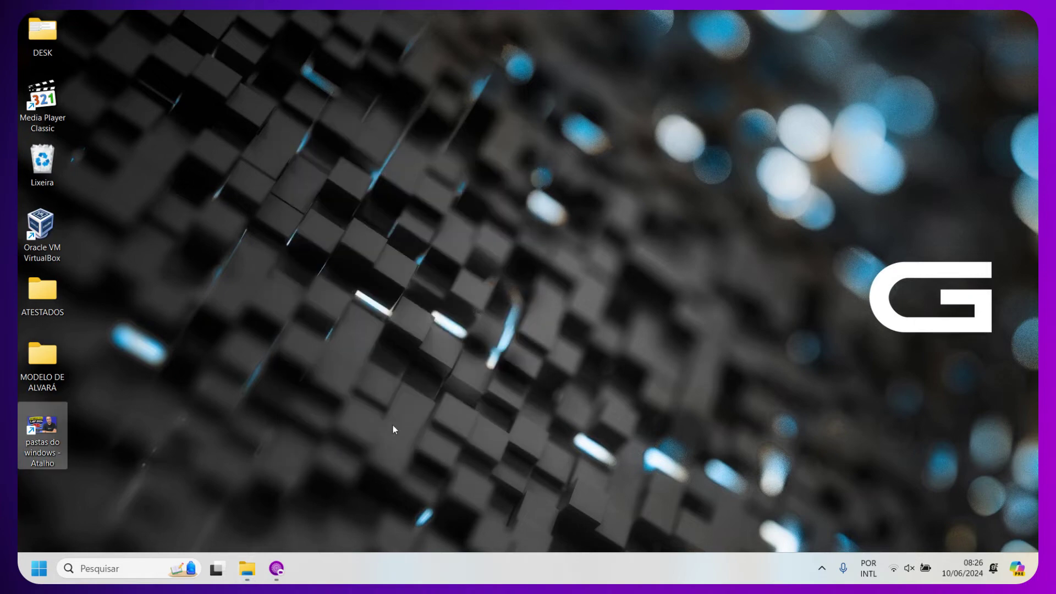
# - Bring back the file window and look through Documentos and Área de Trabalho, selecting the MODELO DE ALVARÁ folder
pyautogui.click(247, 568)
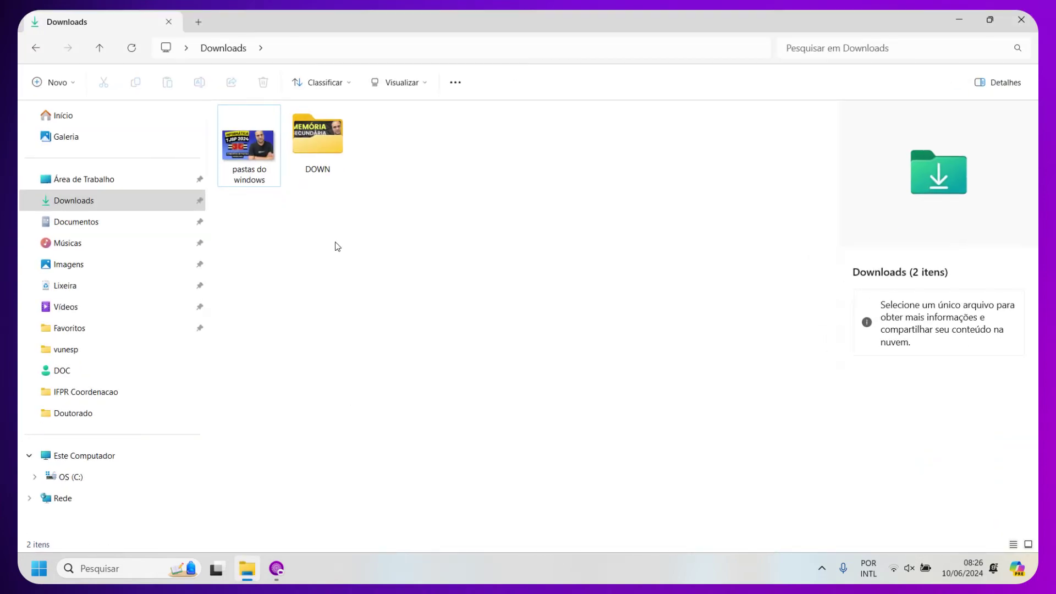
pyautogui.click(96, 227)
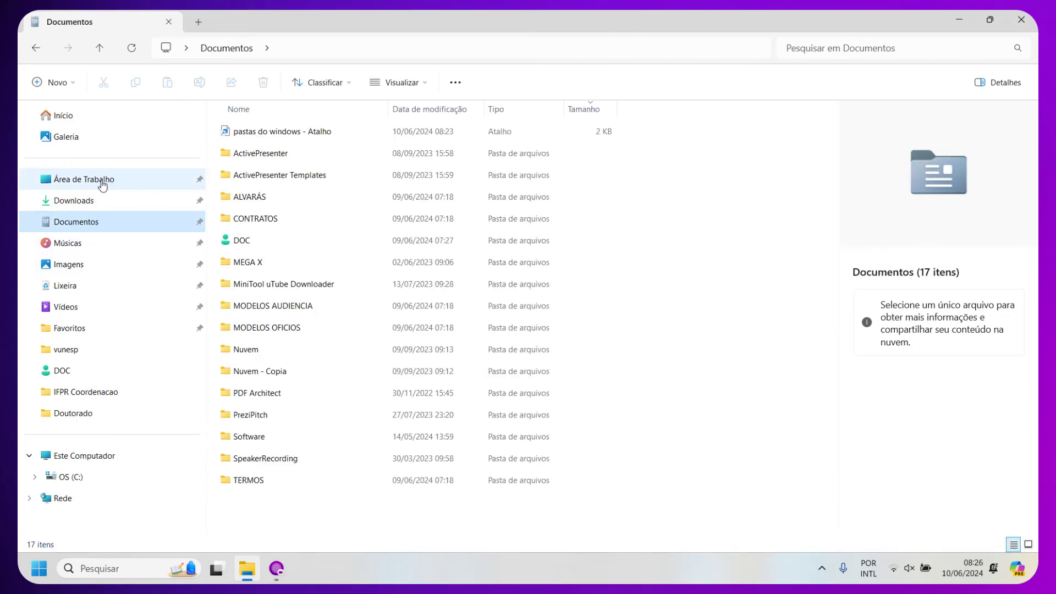
pyautogui.click(68, 179)
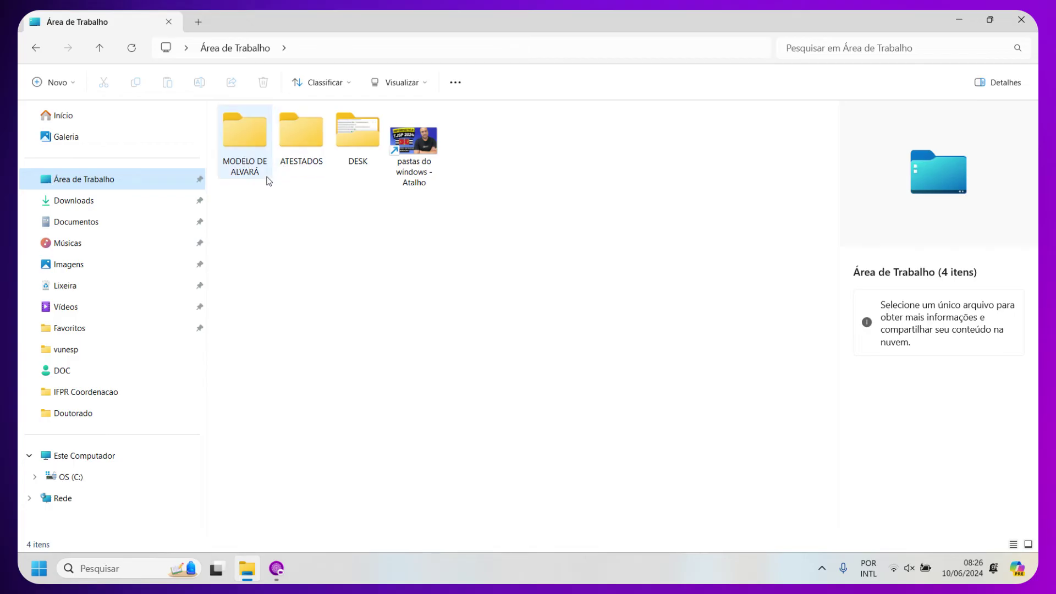
pyautogui.click(256, 151)
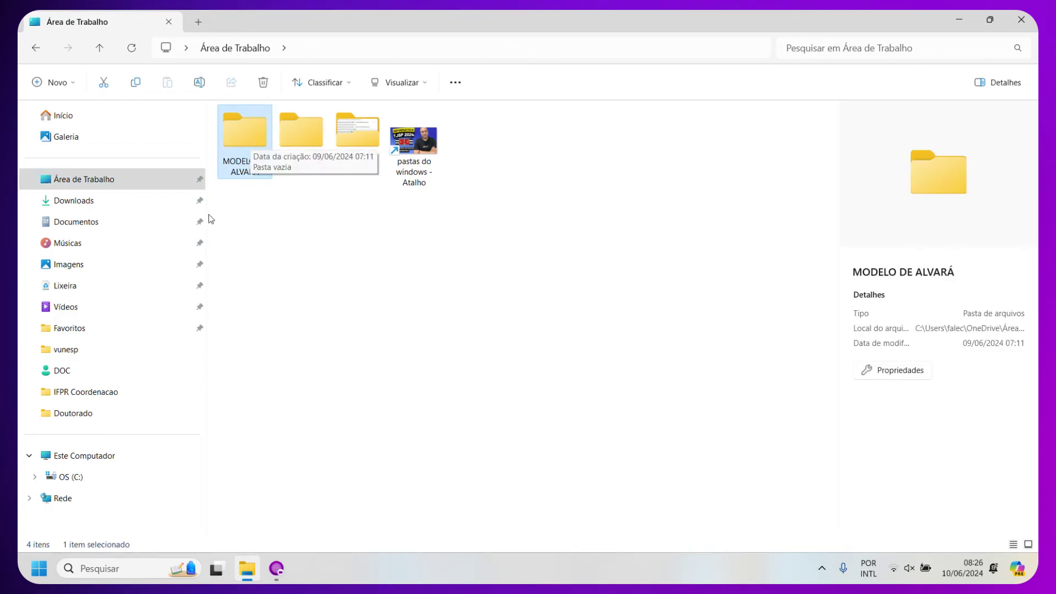
# - Create a desktop shortcut to the CONTRATOS folder in Documentos and place it directly below the DESK folder on the desktop
pyautogui.click(115, 226)
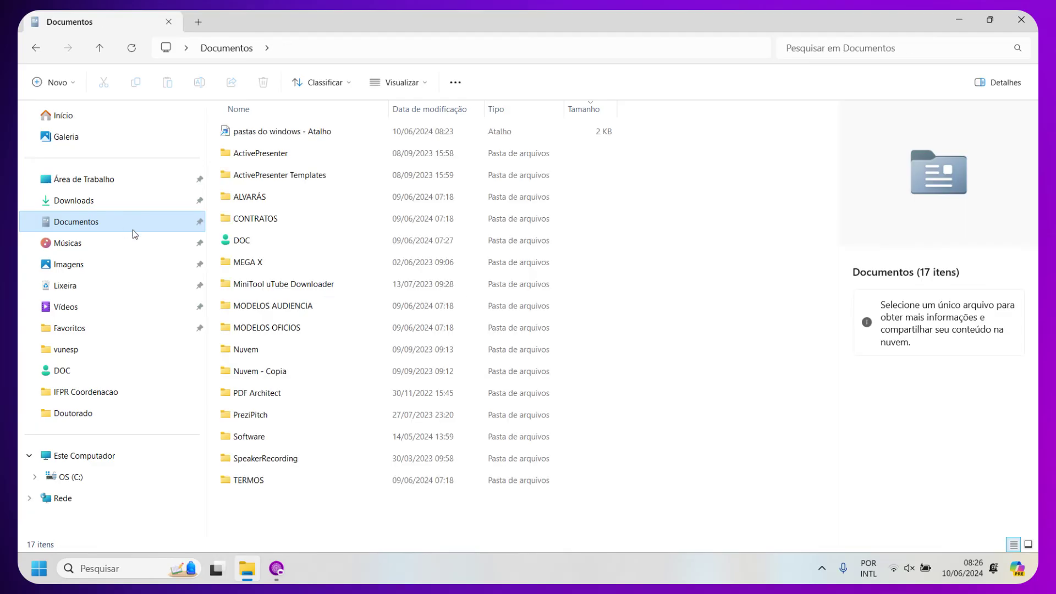
pyautogui.click(269, 220)
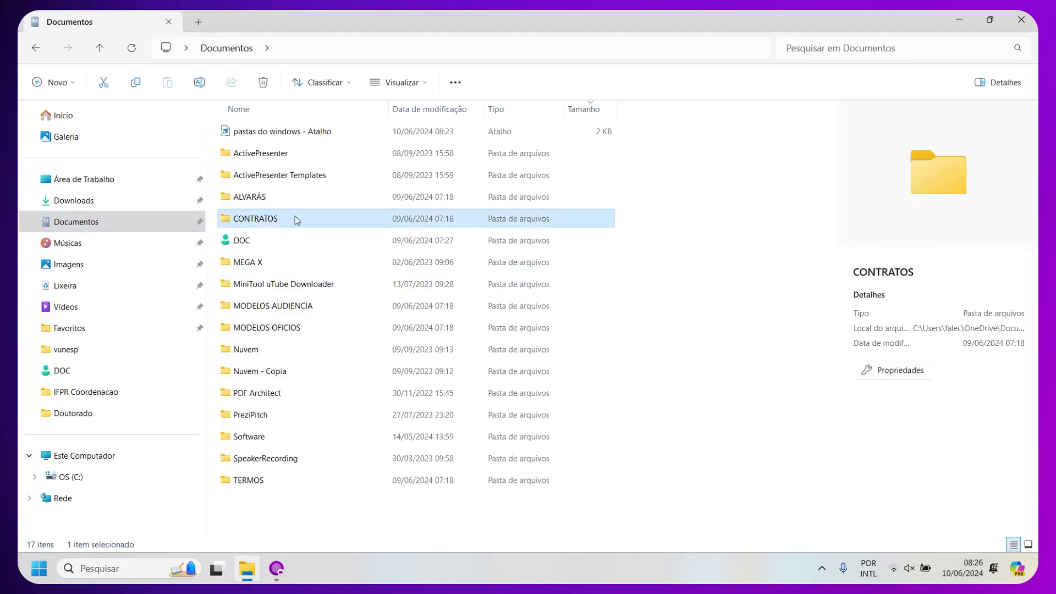
pyautogui.rightClick(267, 222)
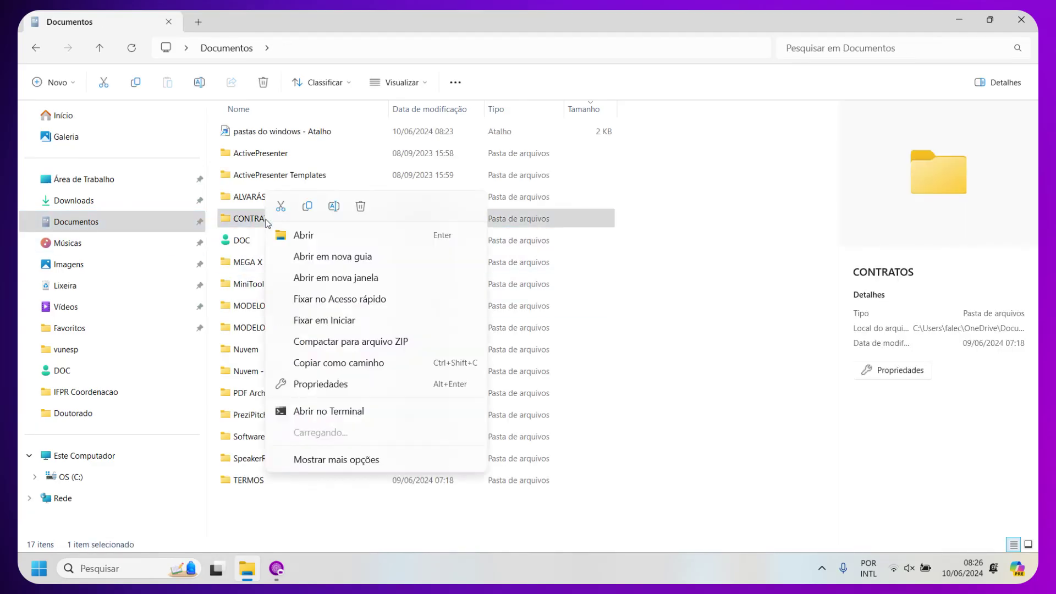
pyautogui.click(384, 461)
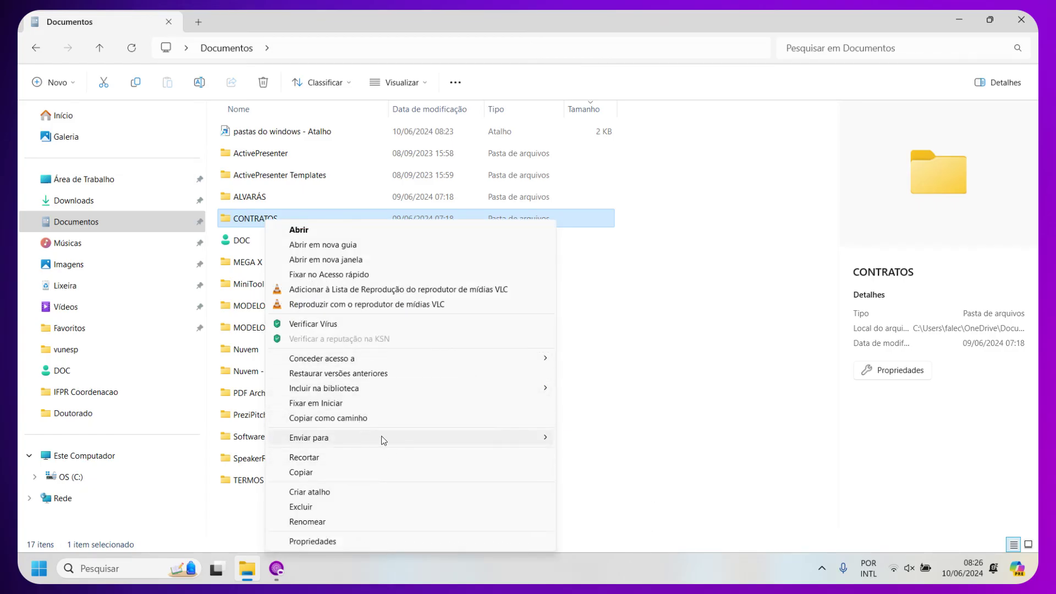
pyautogui.moveTo(383, 440)
pyautogui.click(627, 439)
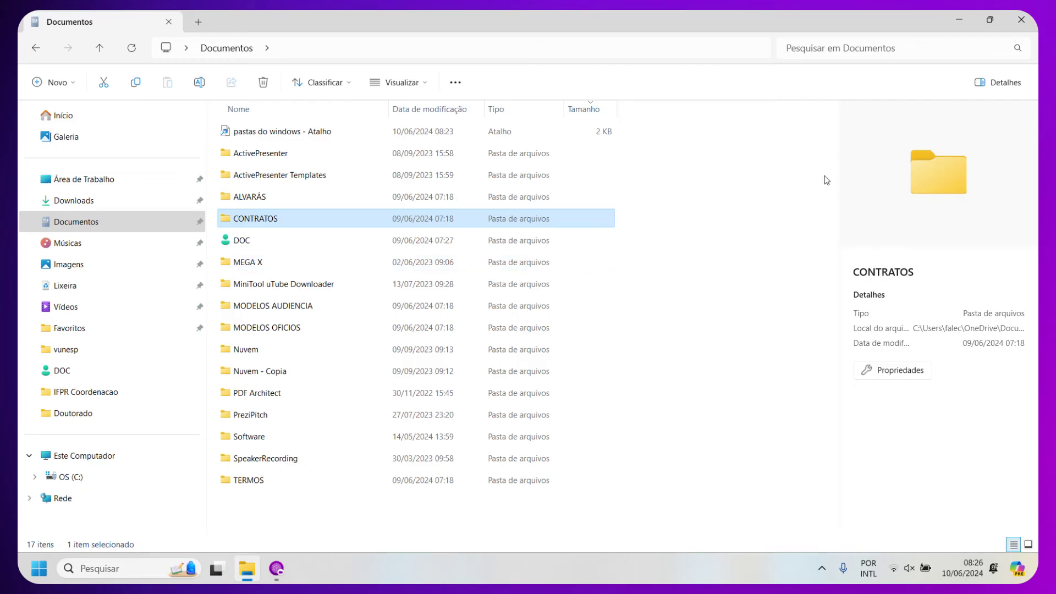
pyautogui.click(959, 20)
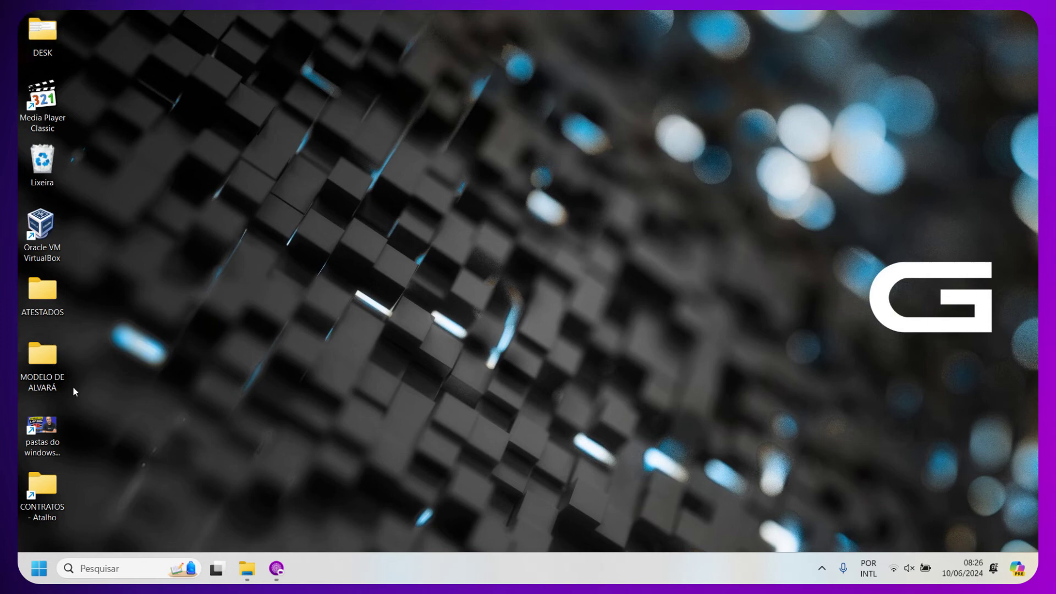
pyautogui.moveTo(60, 493); pyautogui.dragTo(44, 102)
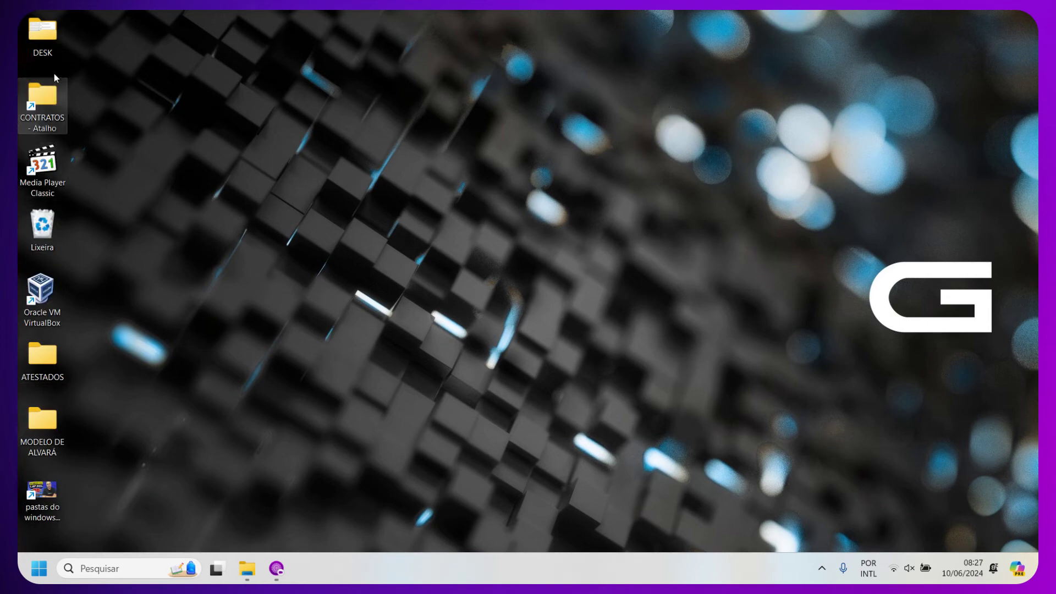
# - Open the properties of the CONTRATOS shortcut on the desktop
pyautogui.rightClick(52, 101)
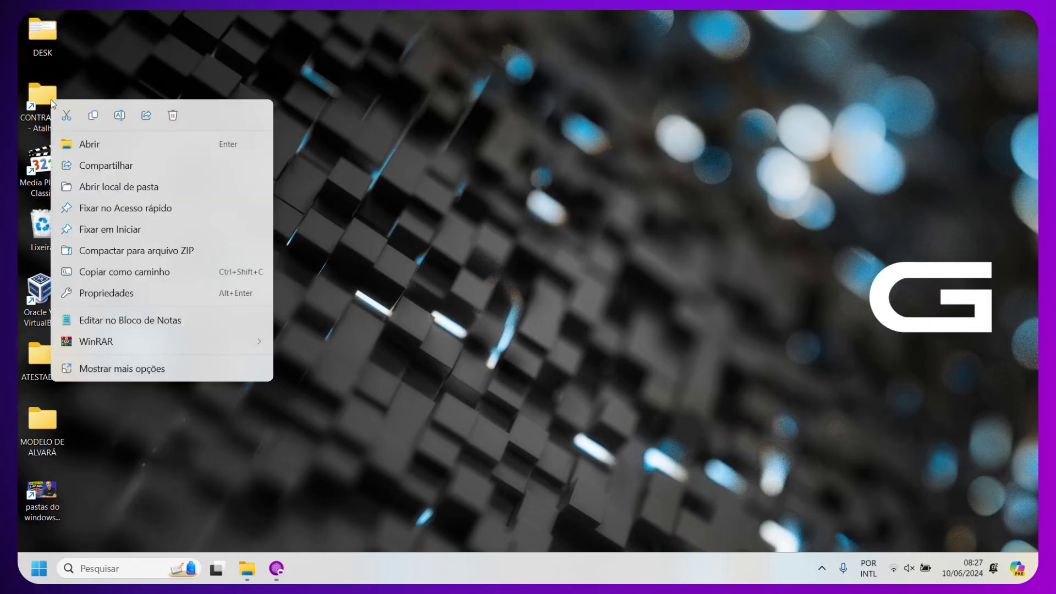
pyautogui.click(39, 96)
pyautogui.rightClick(56, 104)
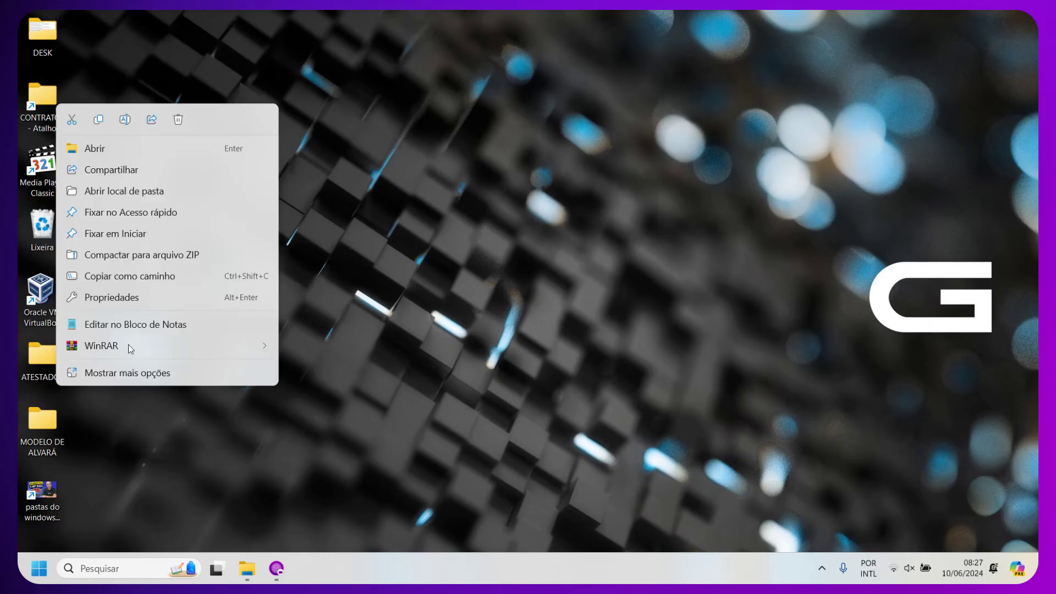
pyautogui.click(147, 376)
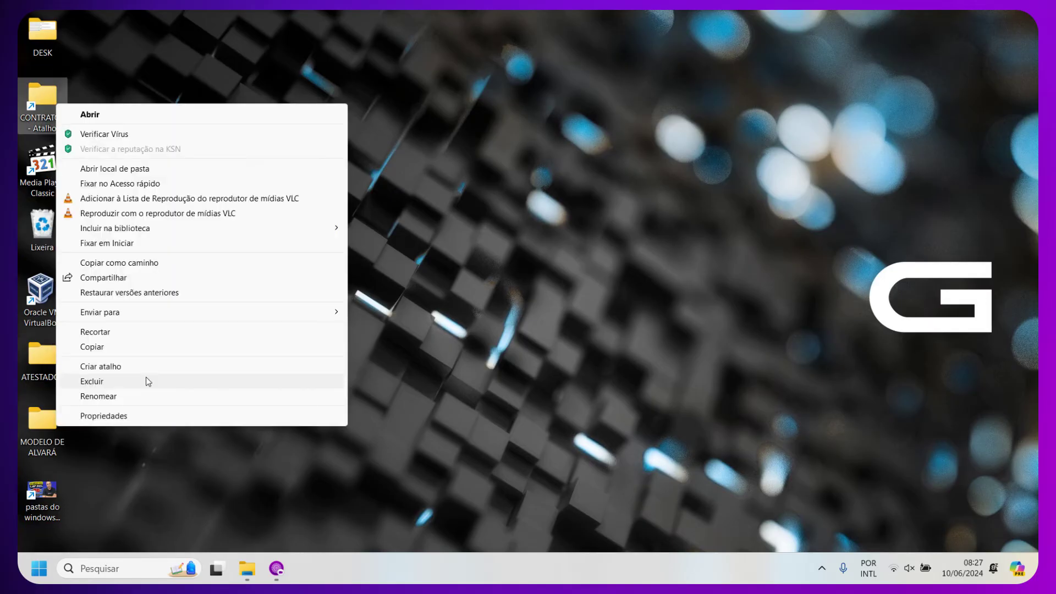
pyautogui.click(134, 416)
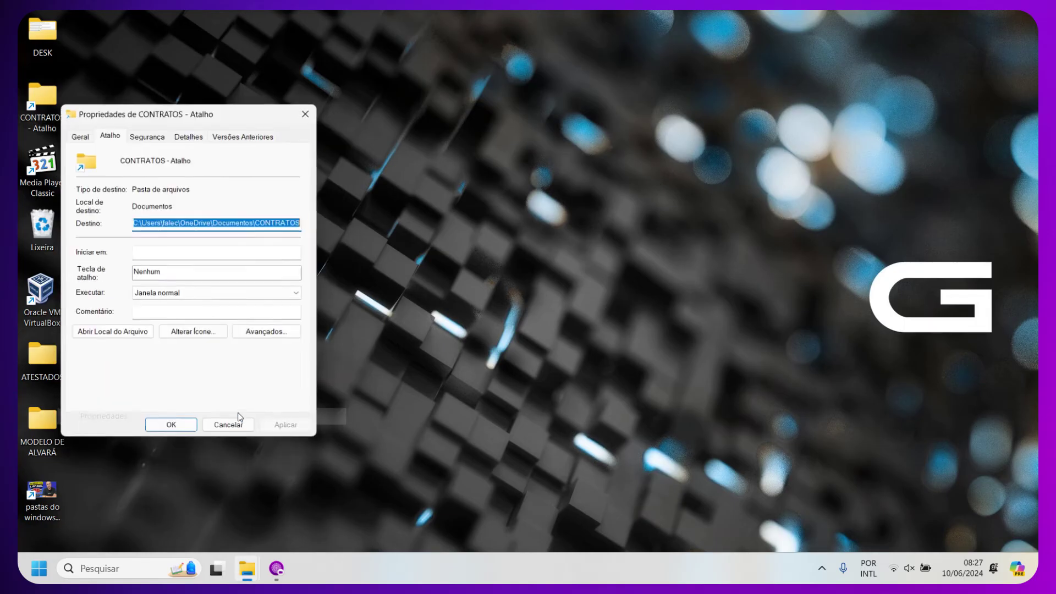
# - Change the CONTRATOS shortcut's icon to the blue-based document icon from imageres.dll and apply it
pyautogui.click(194, 331)
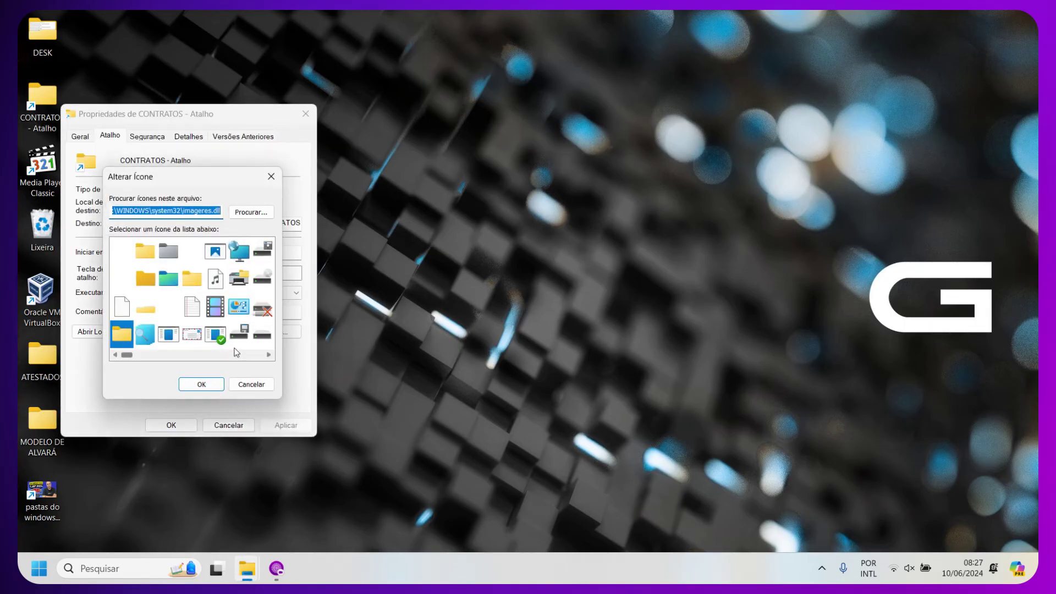
pyautogui.click(269, 355)
pyautogui.scroll(-5, 270, 359)
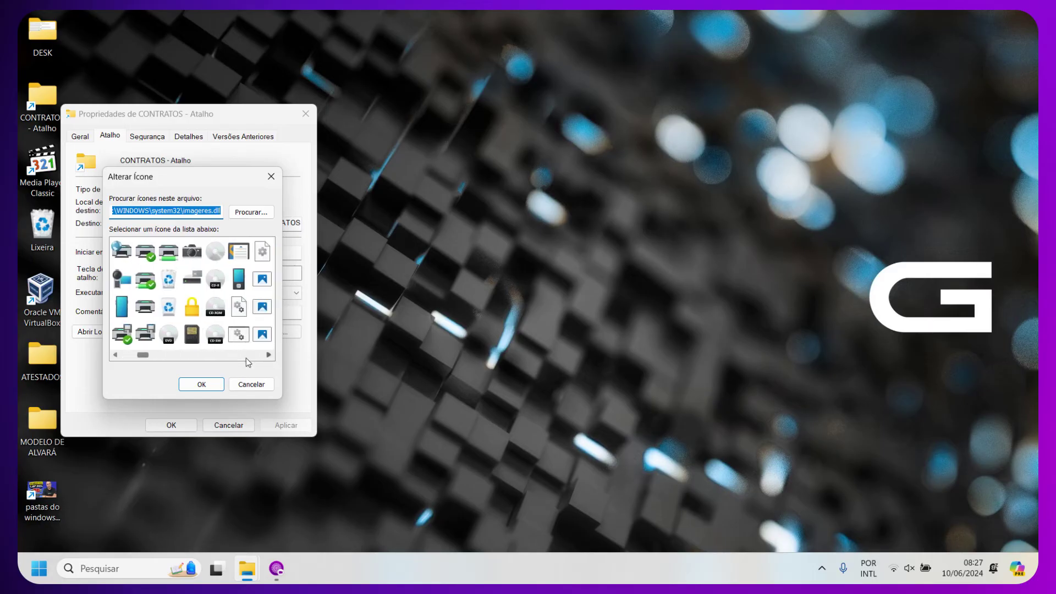
pyautogui.scroll(-3, 175, 359)
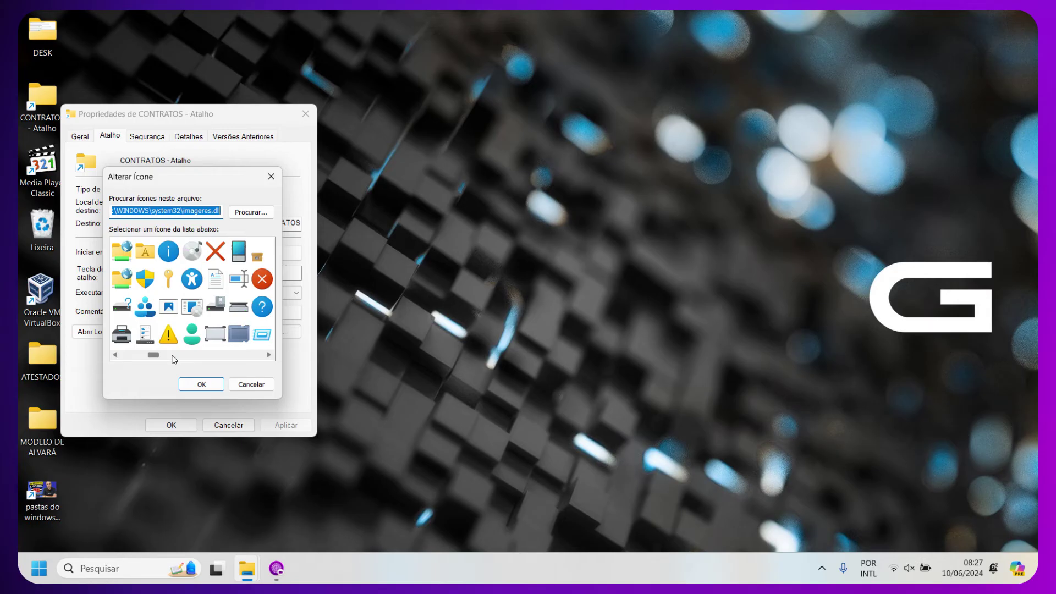
pyautogui.scroll(-3, 168, 359)
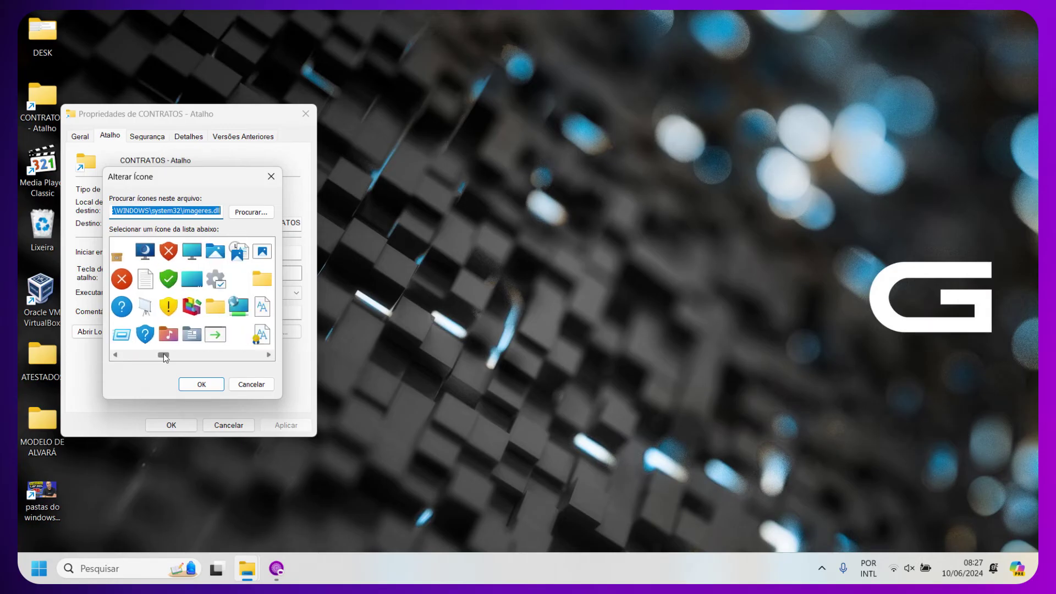
pyautogui.moveTo(164, 358); pyautogui.dragTo(196, 357)
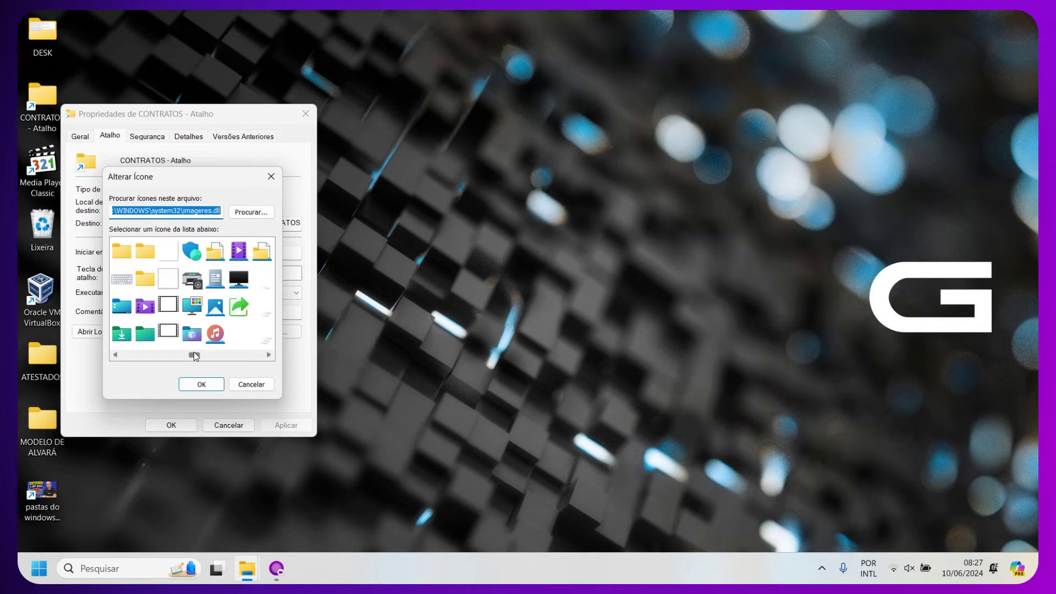
pyautogui.click(221, 275)
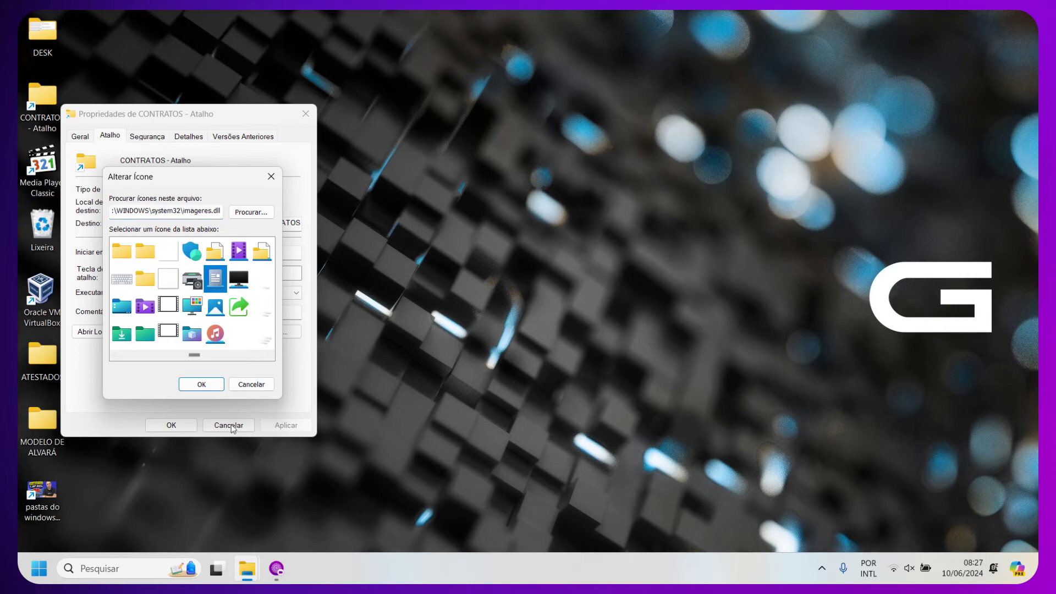
pyautogui.click(184, 384)
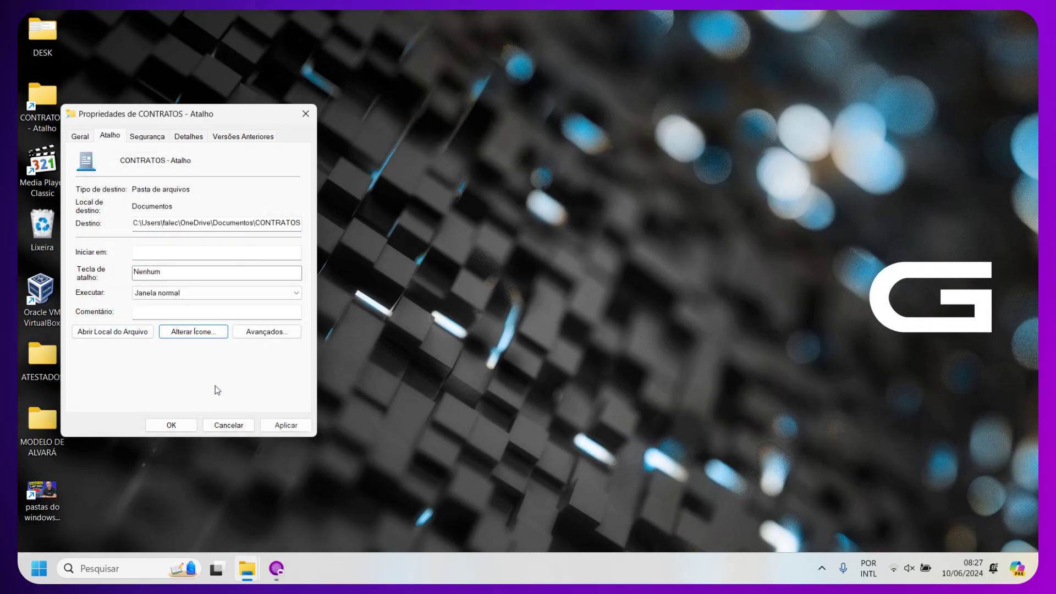
pyautogui.click(287, 426)
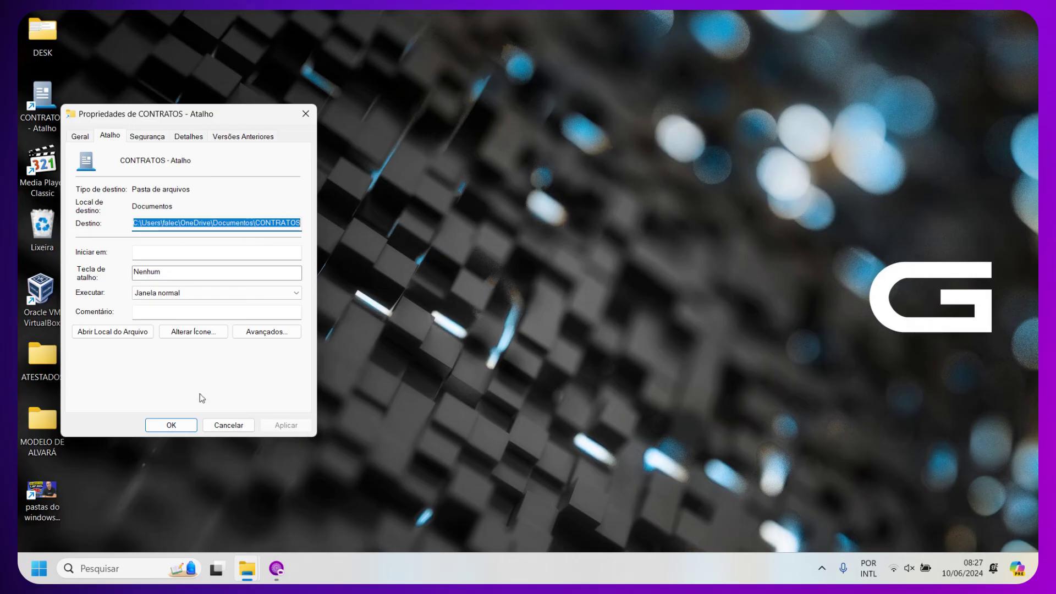
# - Accept the CONTRATOS shortcut's properties with the new icon and close them
pyautogui.click(177, 427)
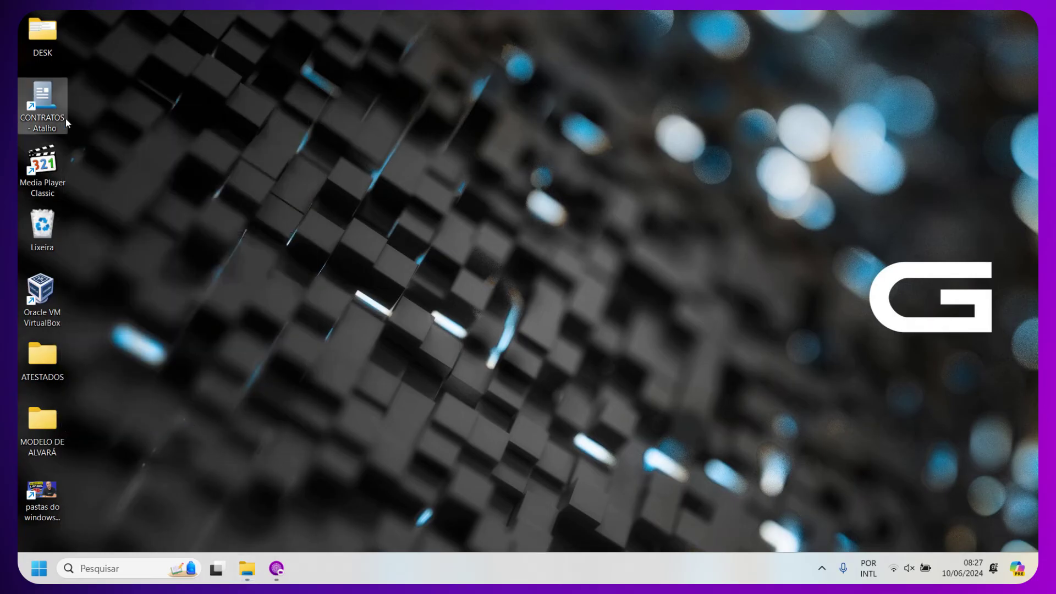
pyautogui.moveTo(28, 118)
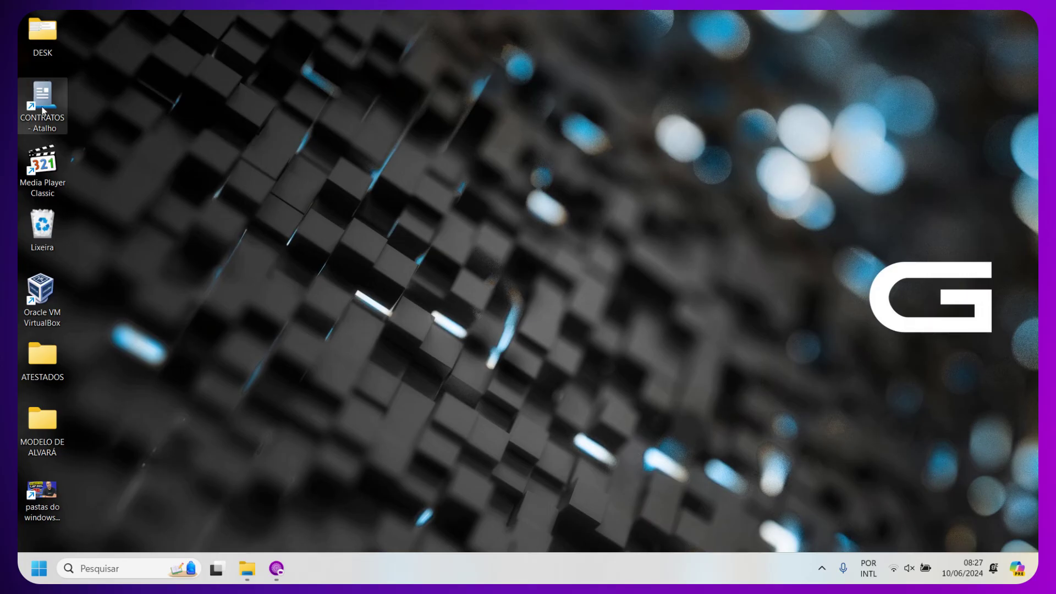
pyautogui.hotkey('shift', 'Delete')
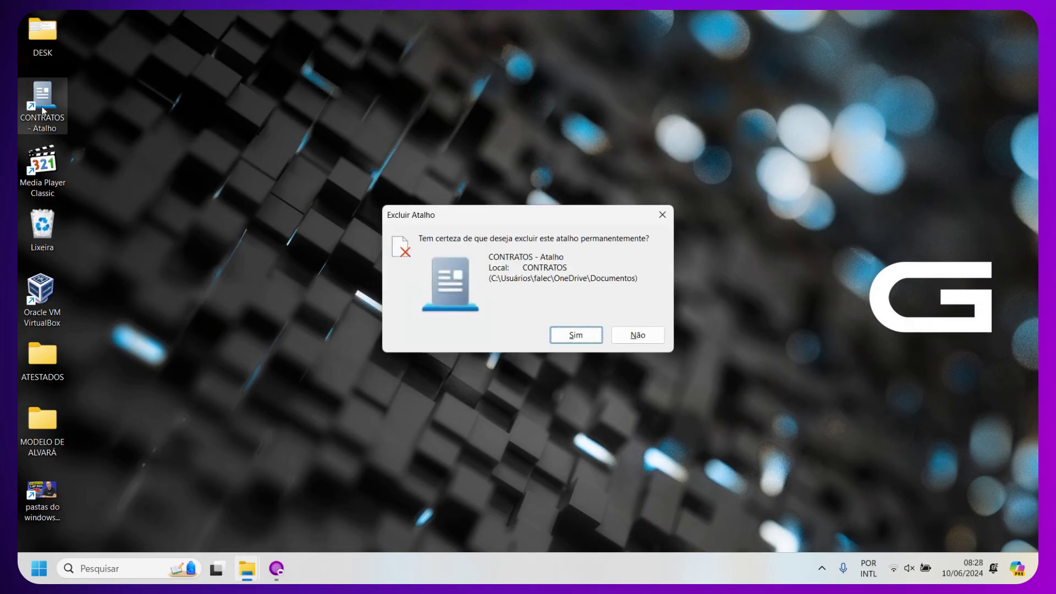
pyautogui.click(35, 498)
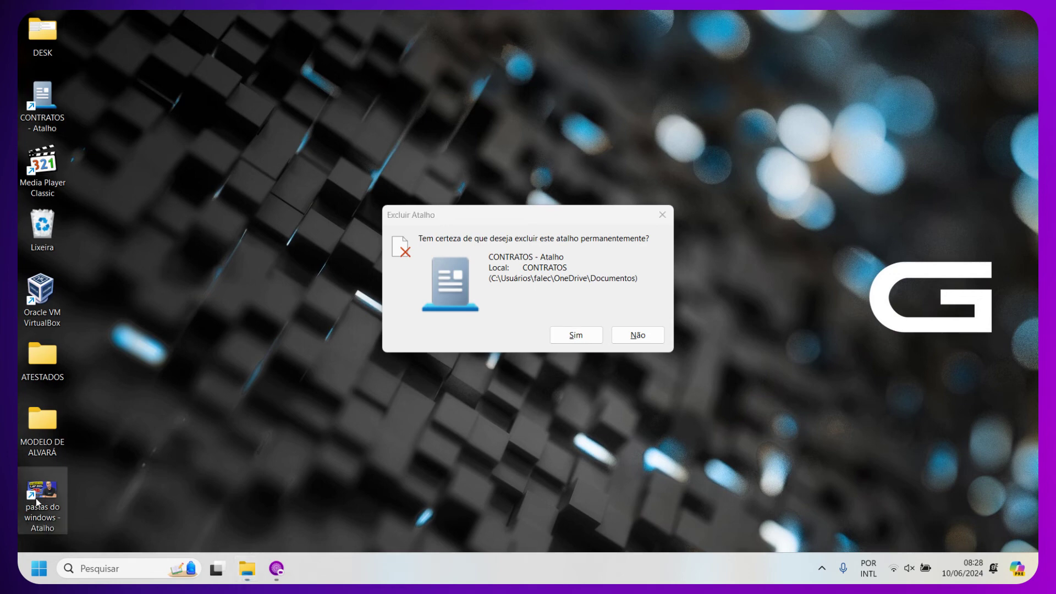
pyautogui.click(636, 334)
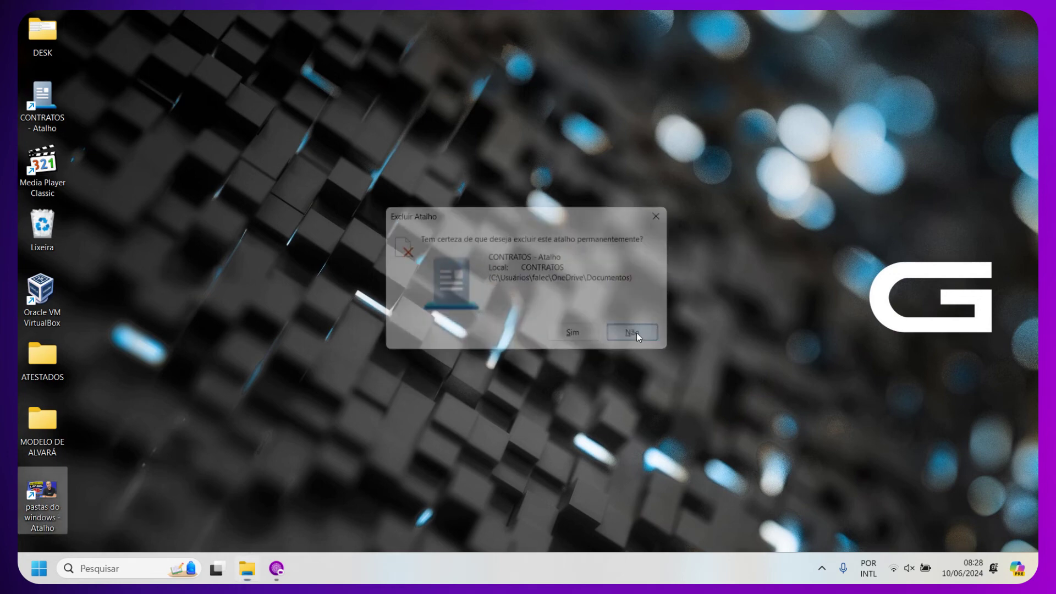
# - Delete the "pastas do windows - Atalho" shortcut from the desktop and confirm its permanent removal
pyautogui.click(38, 509)
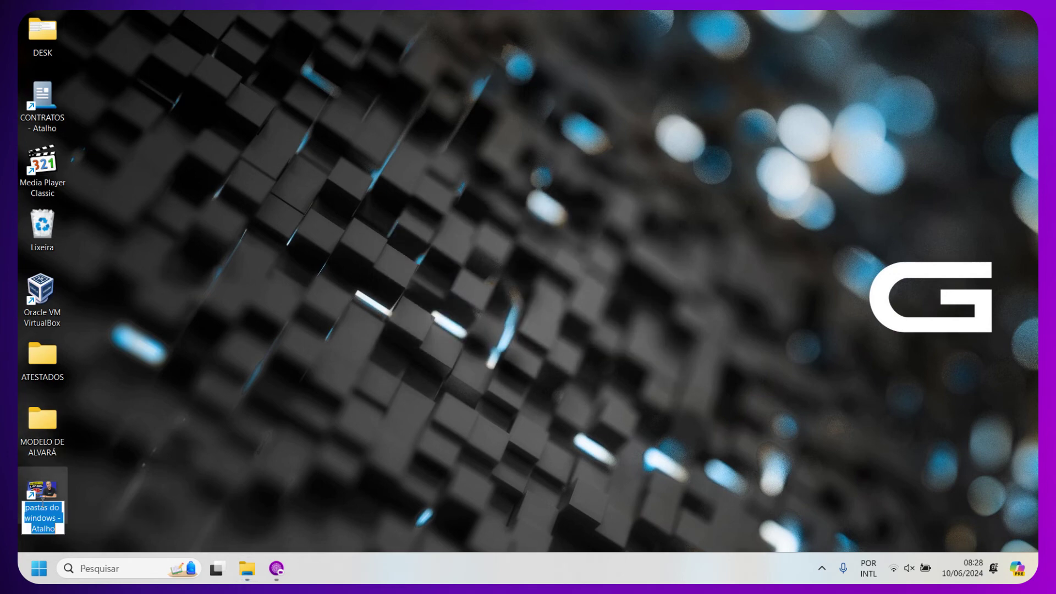
pyautogui.press('Escape')
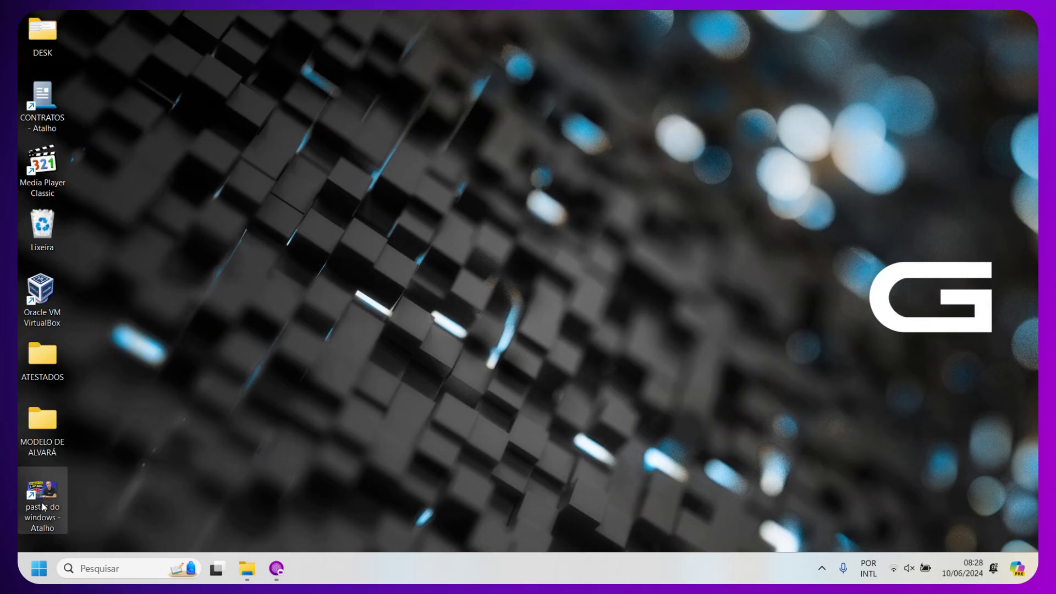
pyautogui.press('Delete')
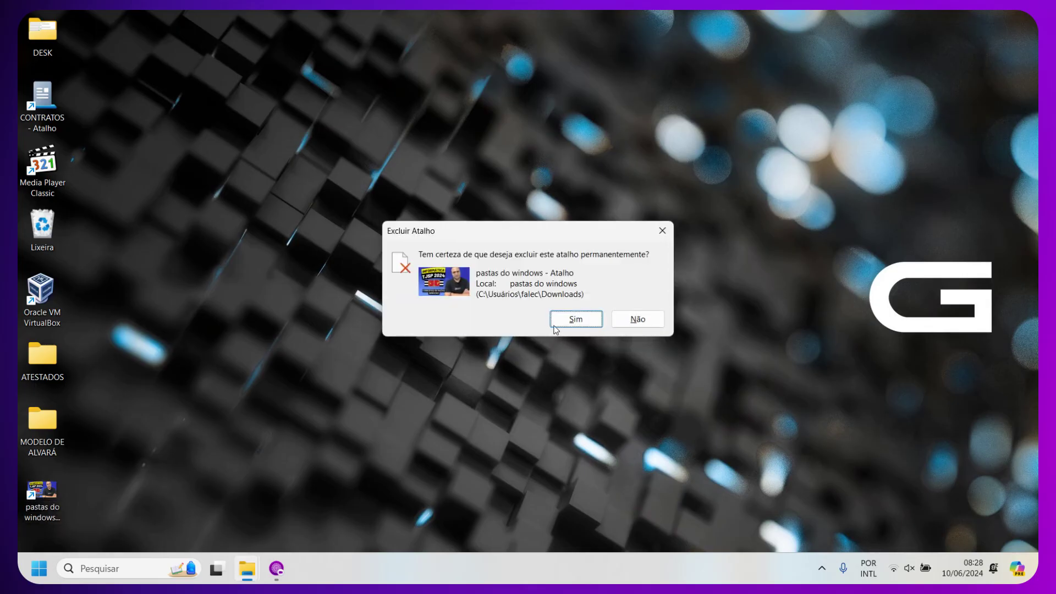
pyautogui.click(554, 327)
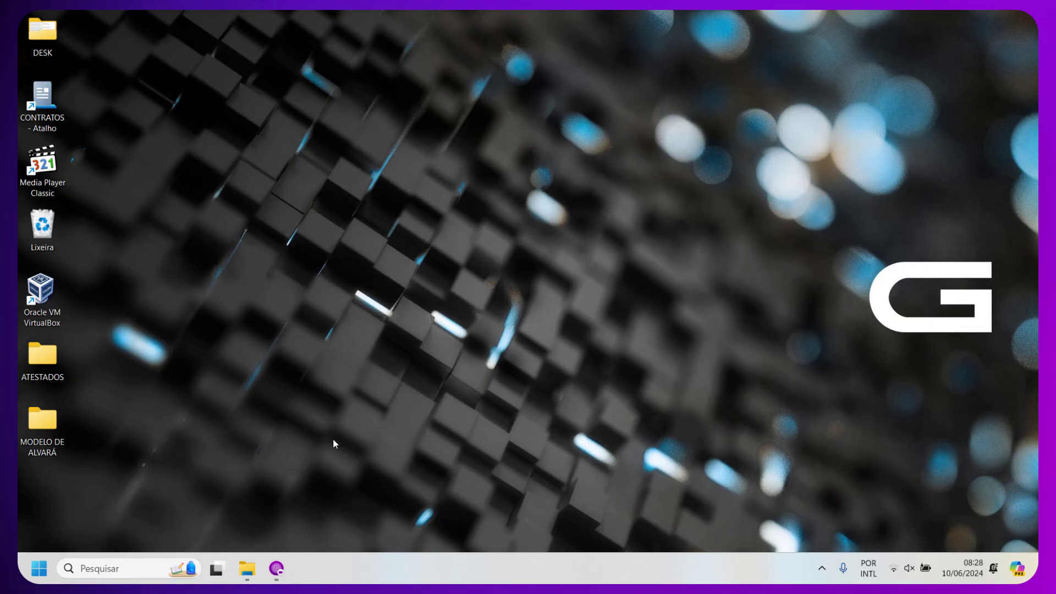
# - Bring back the file window and check the Downloads folder for the original "pastas do windows" image
pyautogui.click(248, 568)
pyautogui.click(60, 207)
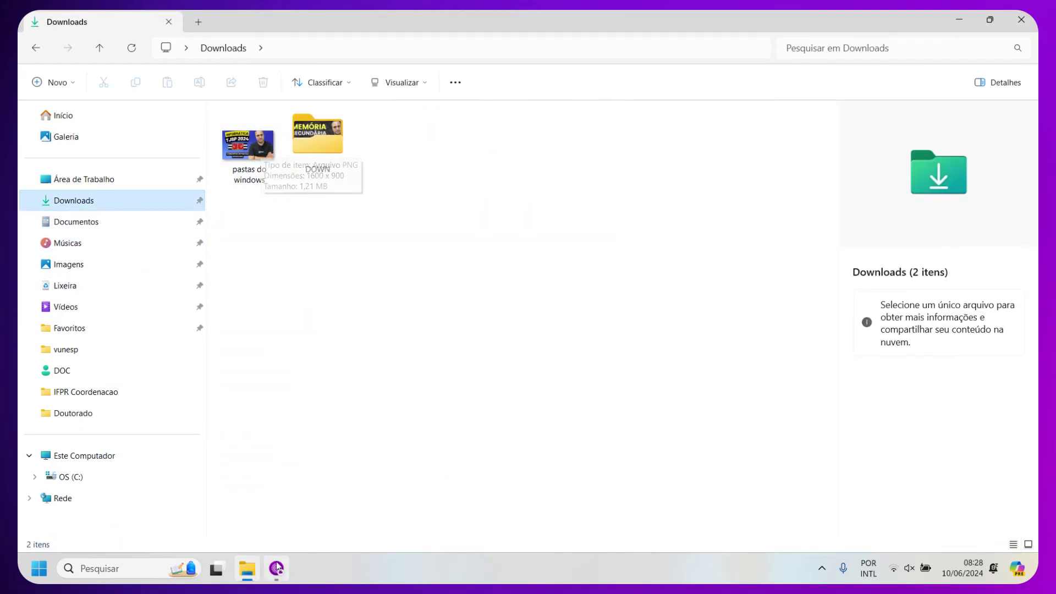
pyautogui.click(278, 570)
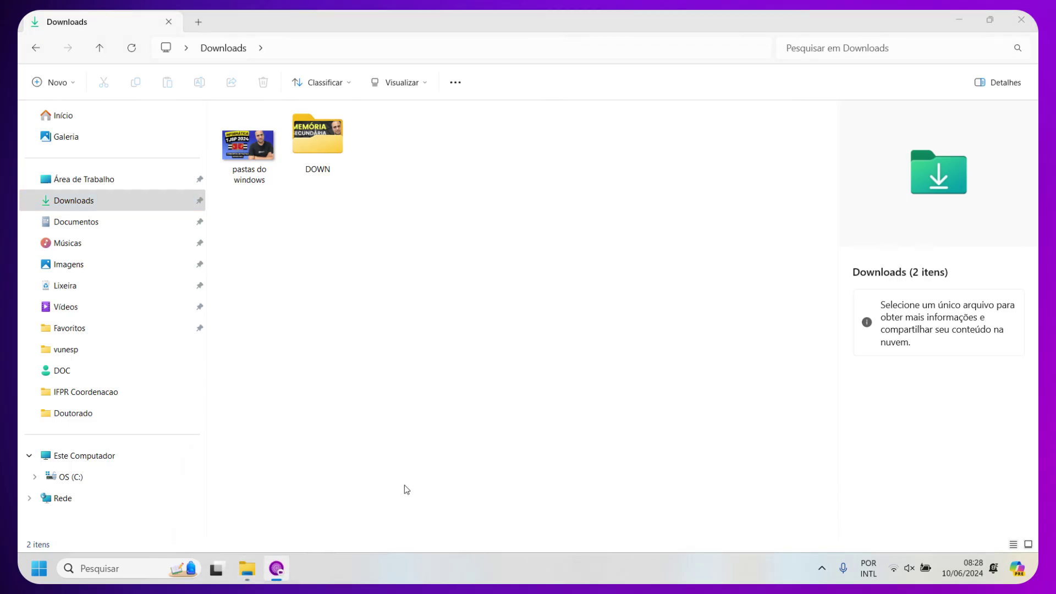